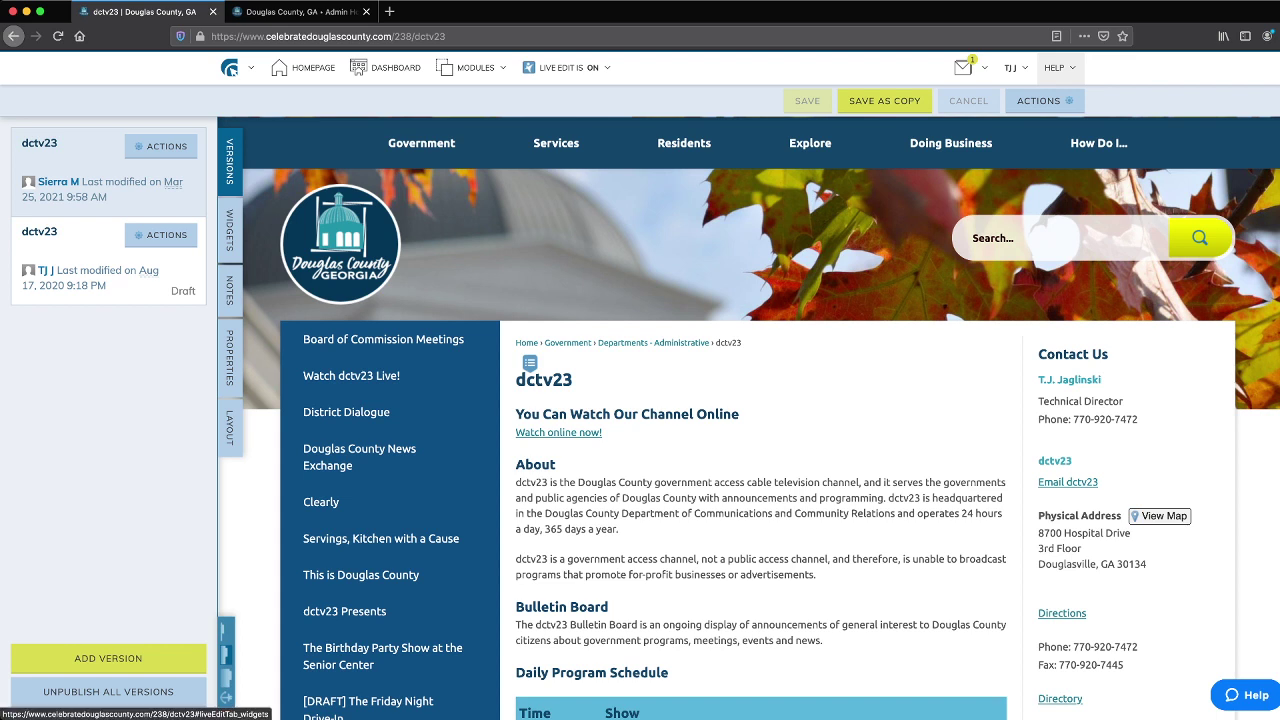
Step: Open the dctv23 content widget and review About, Bulletin Board, the Daily Program Schedule and Drive-In
{"action": "left_click", "coordinate": [230, 230]}
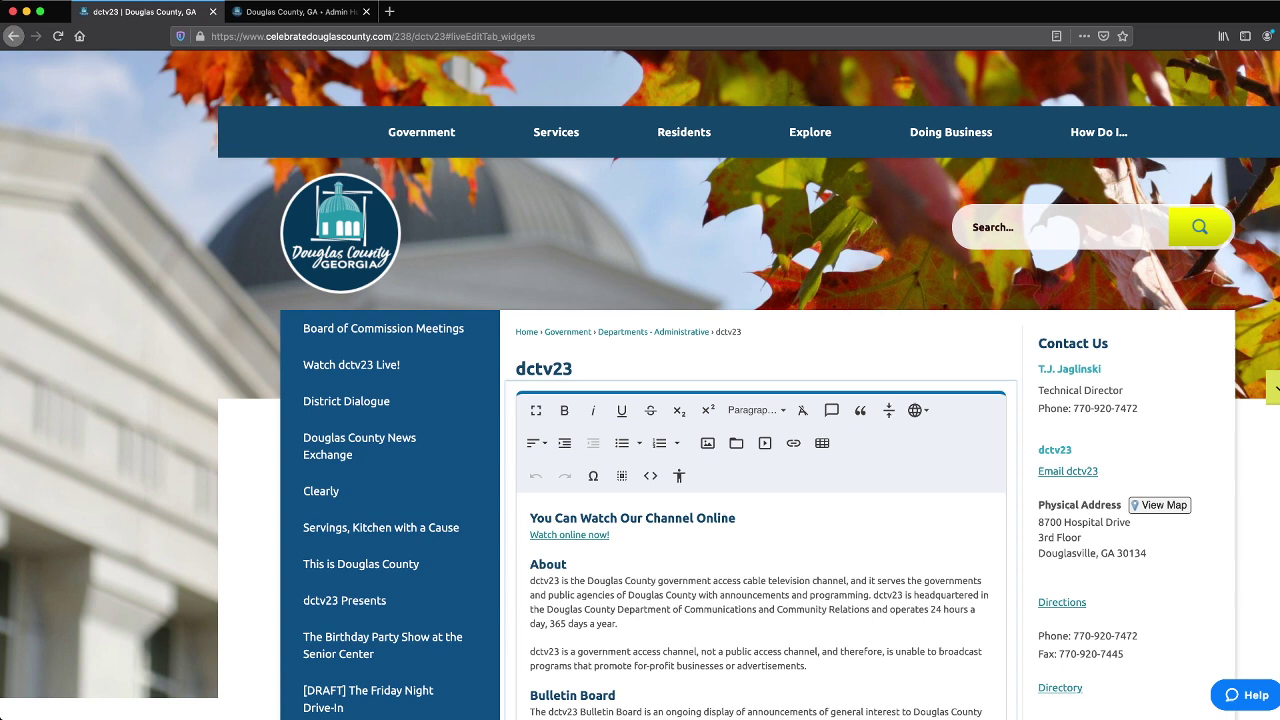
{"action": "scroll", "coordinate": [749, 386], "scroll_direction": "down", "scroll_amount": 8}
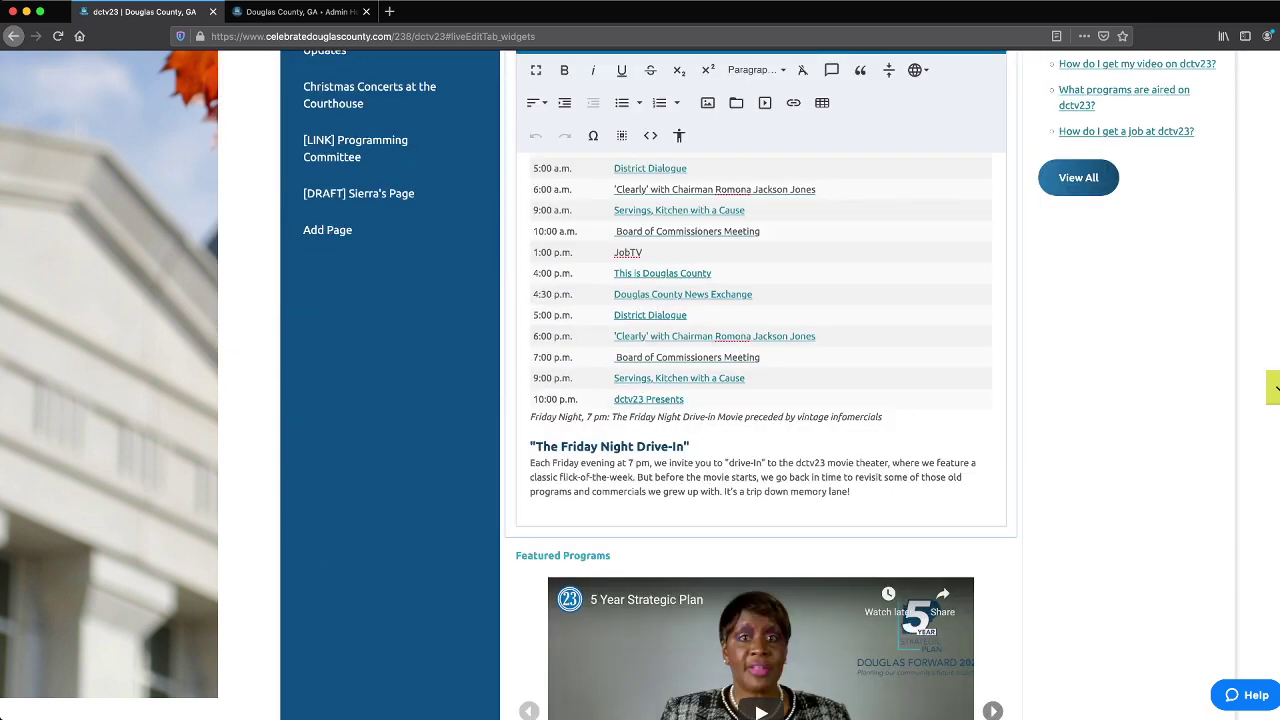
{"action": "scroll", "coordinate": [749, 386], "scroll_direction": "down", "scroll_amount": 2}
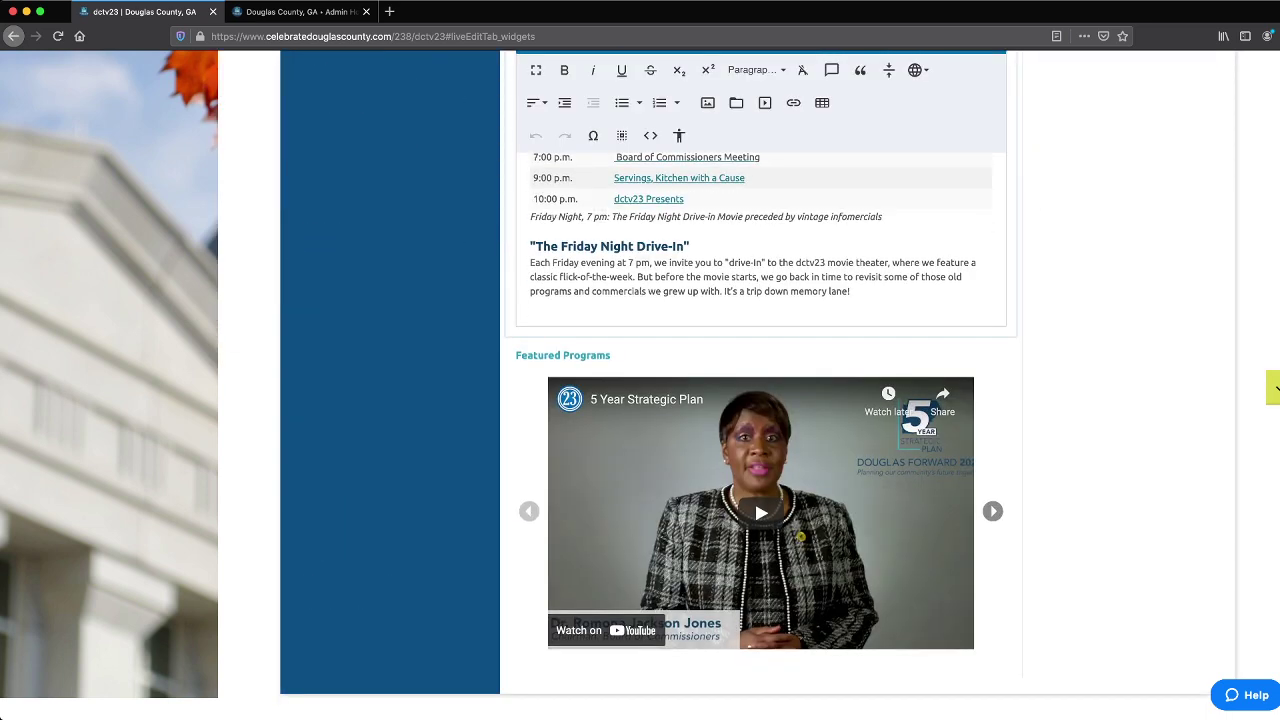
{"action": "scroll", "coordinate": [749, 386], "scroll_direction": "up", "scroll_amount": 5}
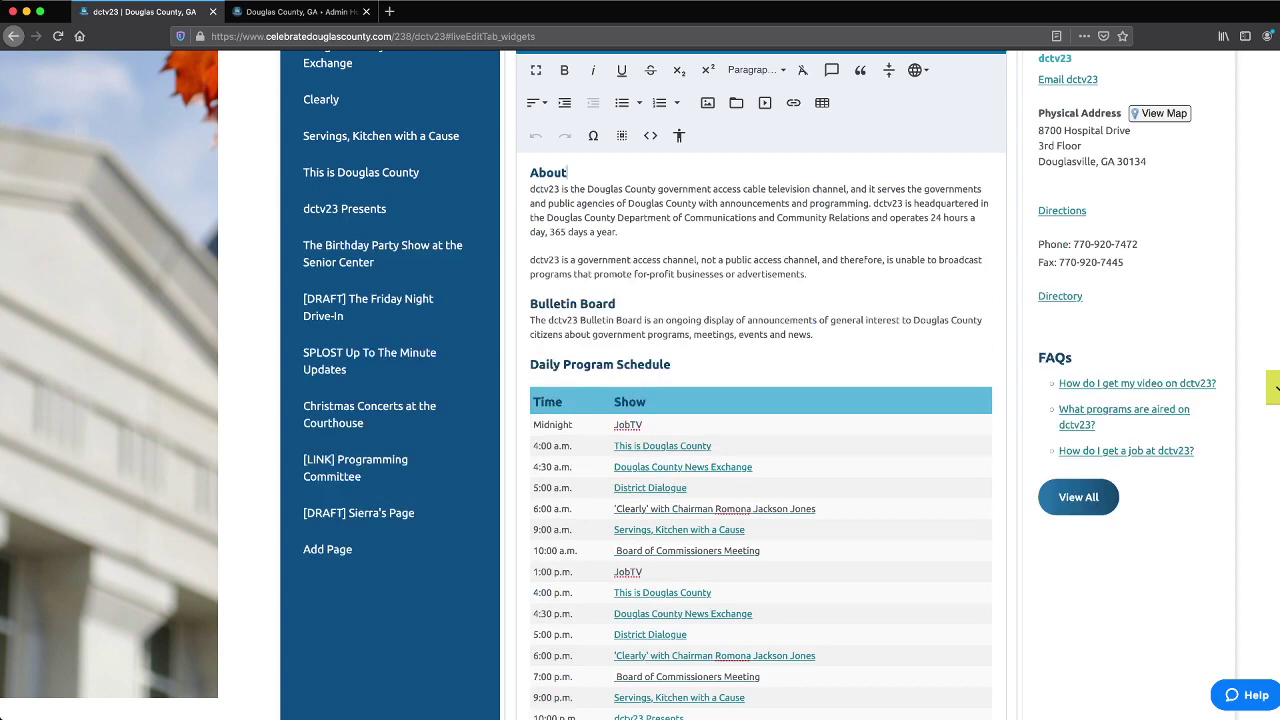
{"action": "scroll", "coordinate": [749, 386], "scroll_direction": "up", "scroll_amount": 3}
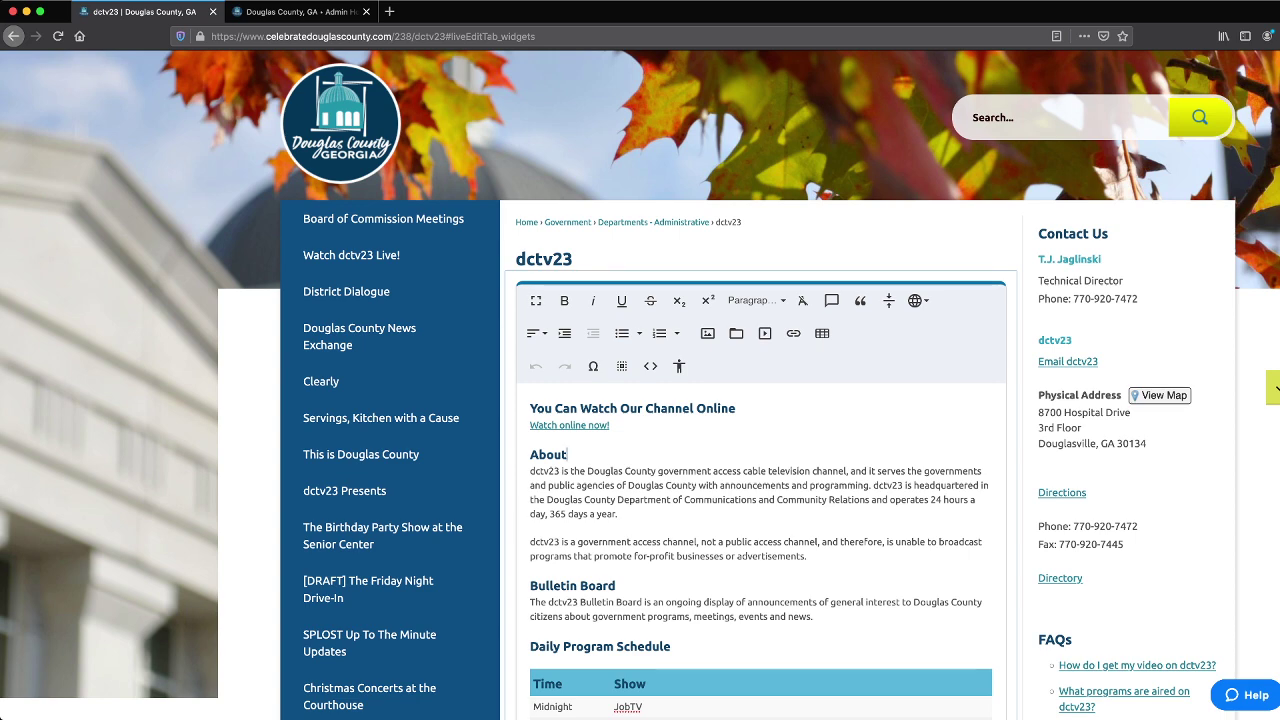
{"action": "scroll", "coordinate": [749, 386], "scroll_direction": "down", "scroll_amount": 2}
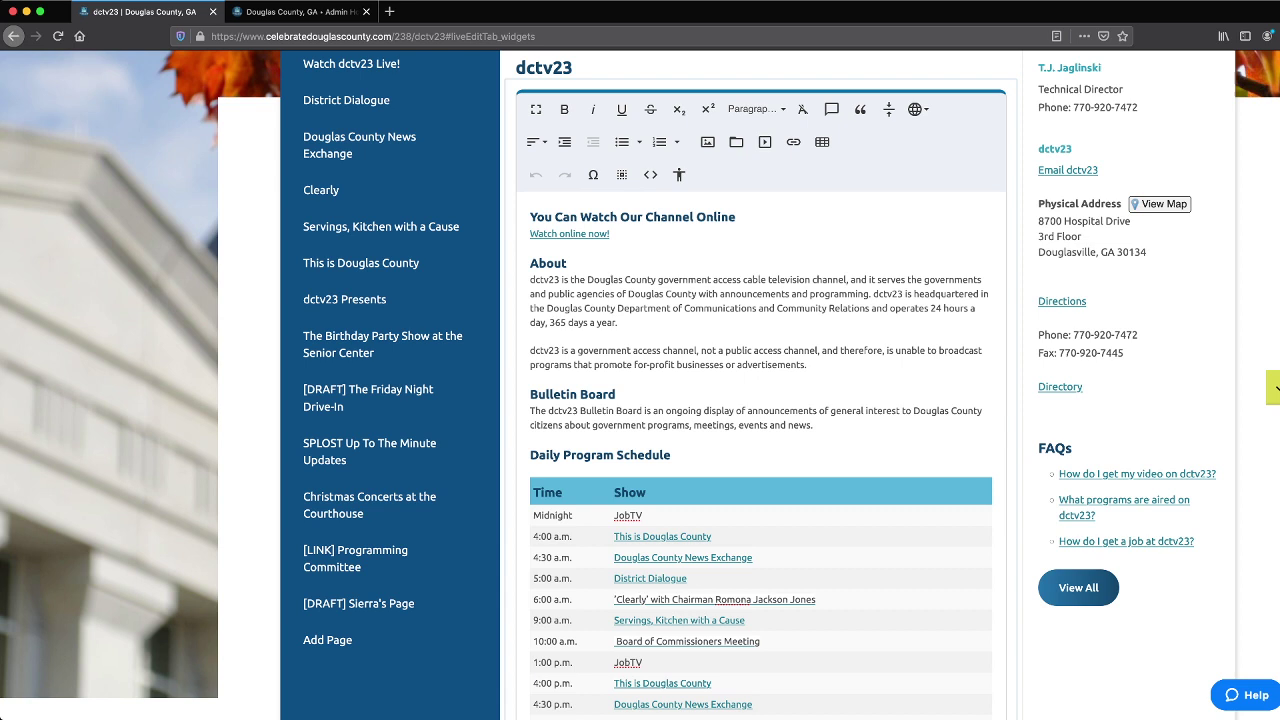
Step: Preview the Paragraph Format styles on the About heading unchanged, then select the Watch online now! link
{"action": "left_click_drag", "start_coordinate": [565, 294], "coordinate": [625, 294]}
{"action": "left_click_drag", "start_coordinate": [530, 263], "coordinate": [567, 263]}
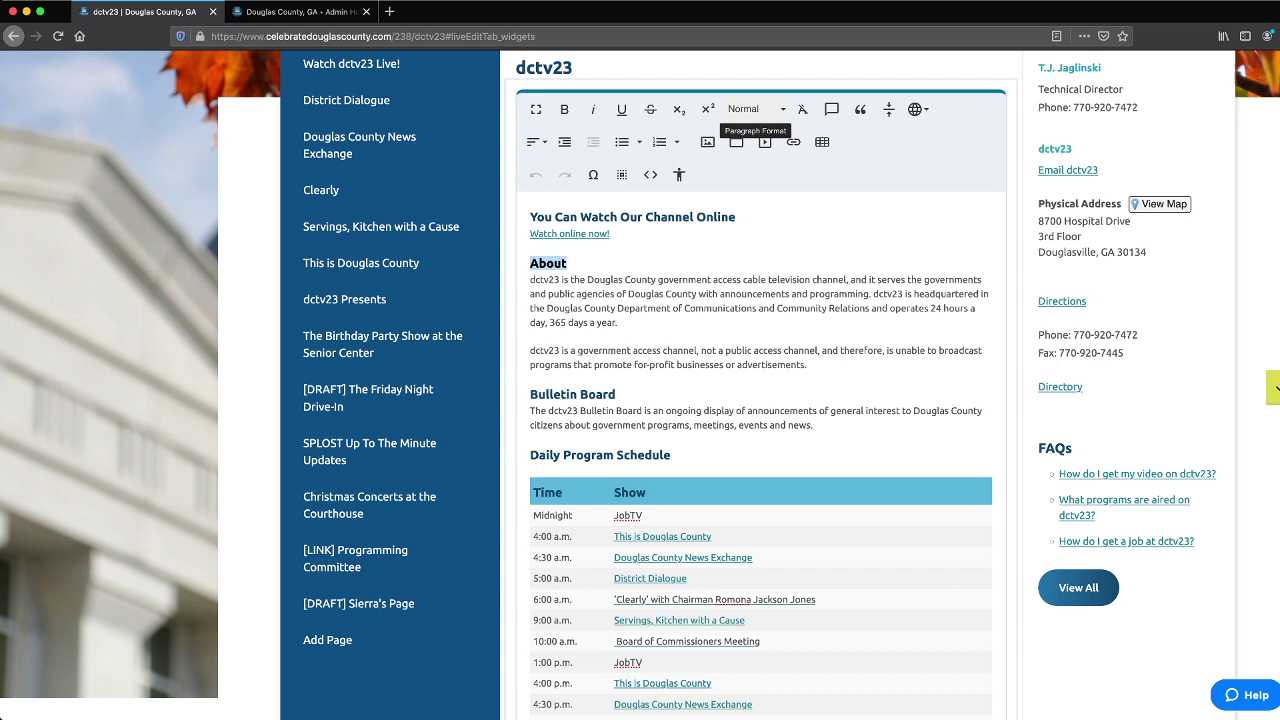
{"action": "left_click", "coordinate": [755, 109]}
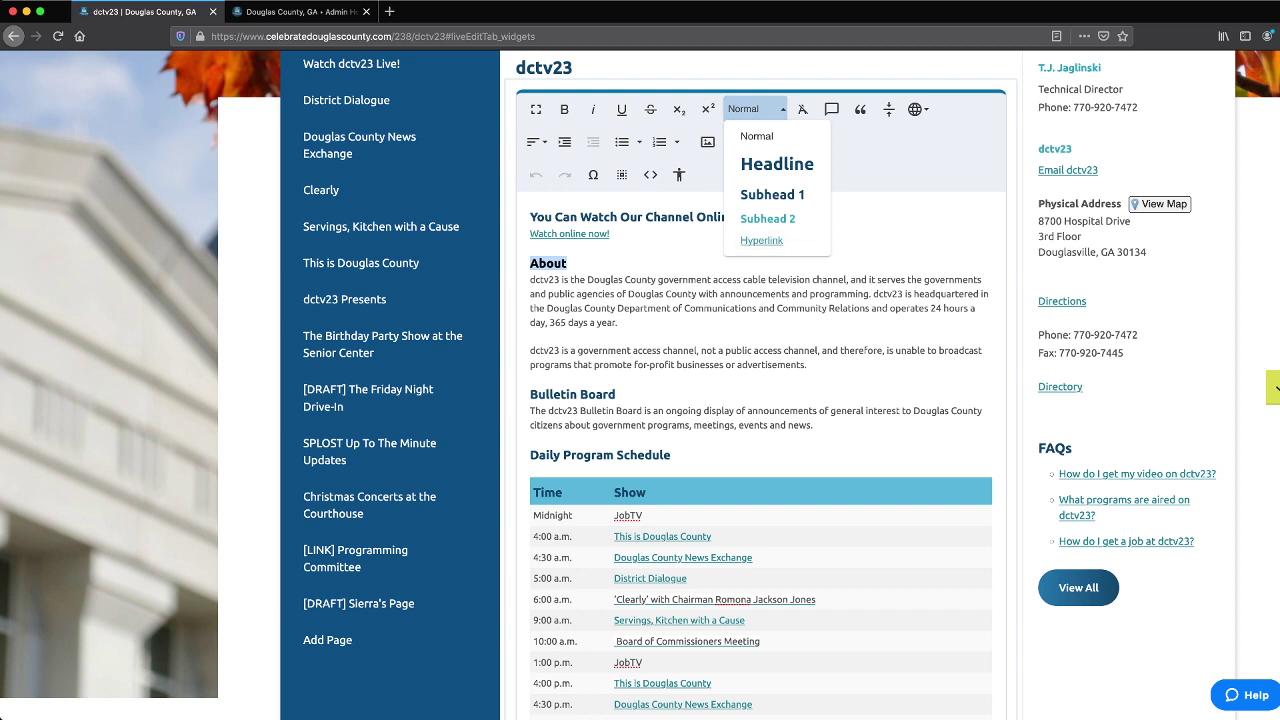
{"action": "left_click", "coordinate": [761, 240]}
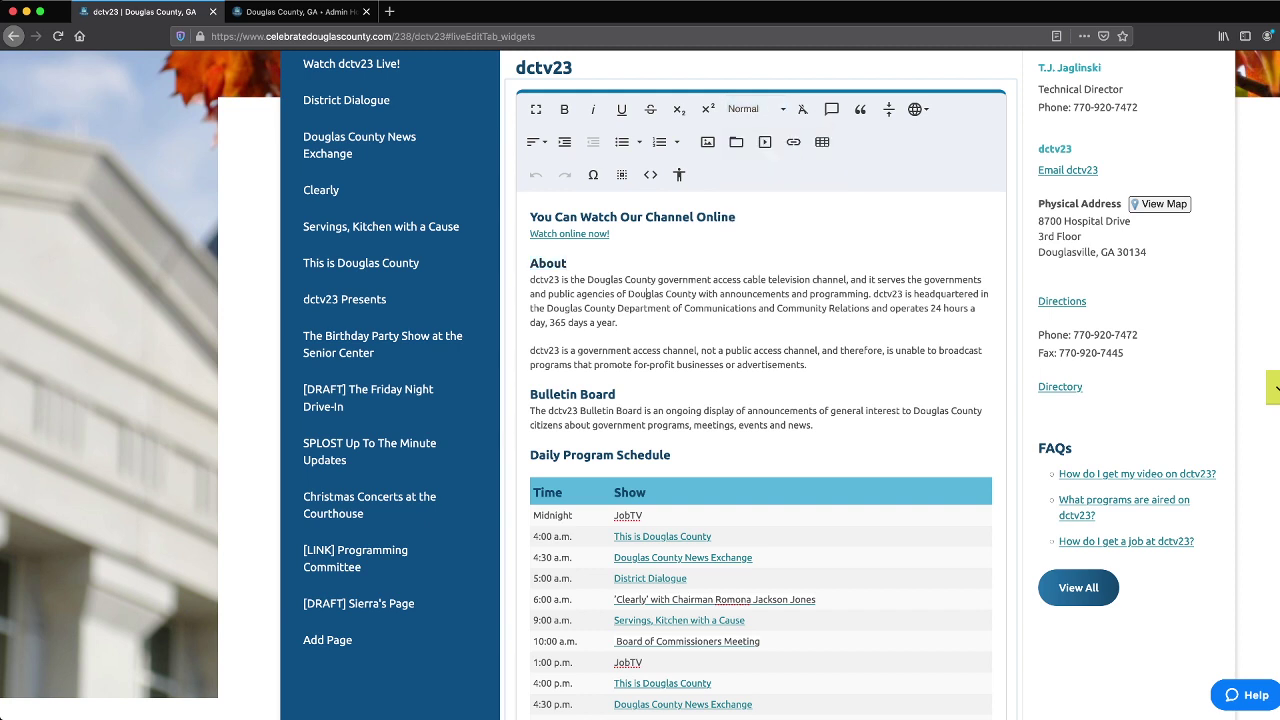
{"action": "left_click_drag", "start_coordinate": [530, 233], "coordinate": [609, 233]}
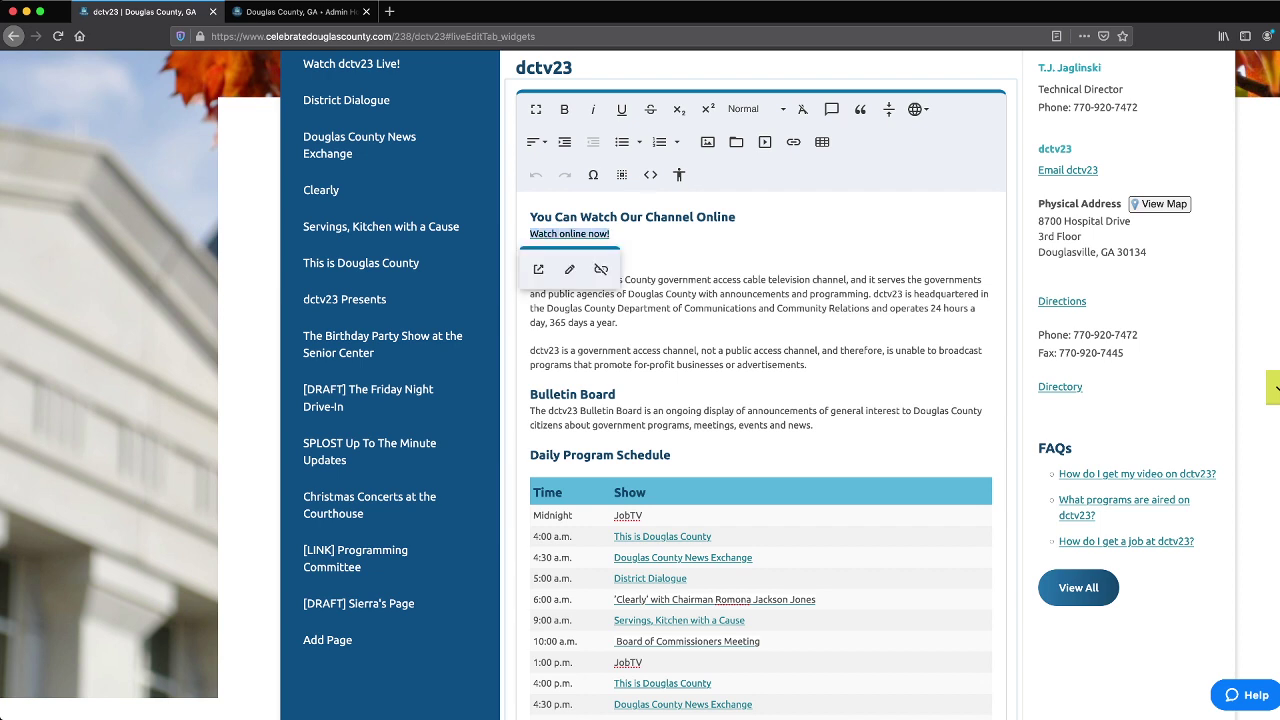
Step: Review and update the Watch online now! link's URL, then add a blank line after it
{"action": "left_click", "coordinate": [569, 269]}
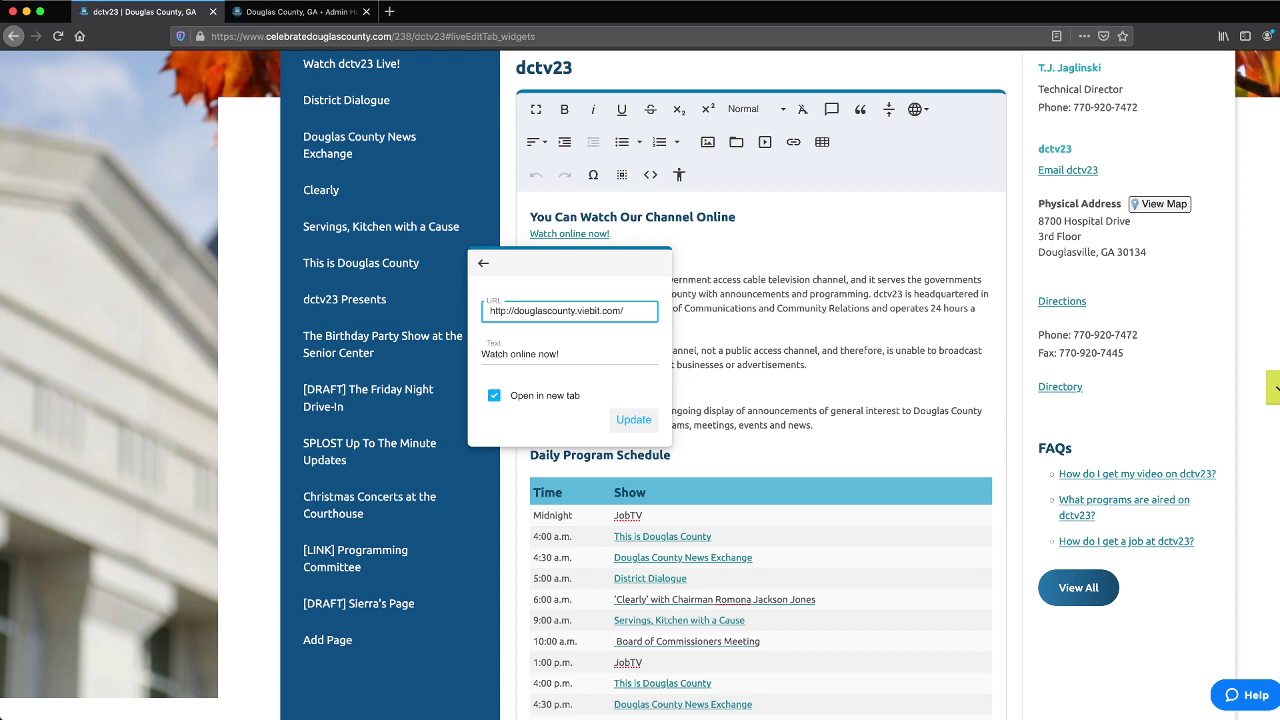
{"action": "left_click", "coordinate": [633, 419]}
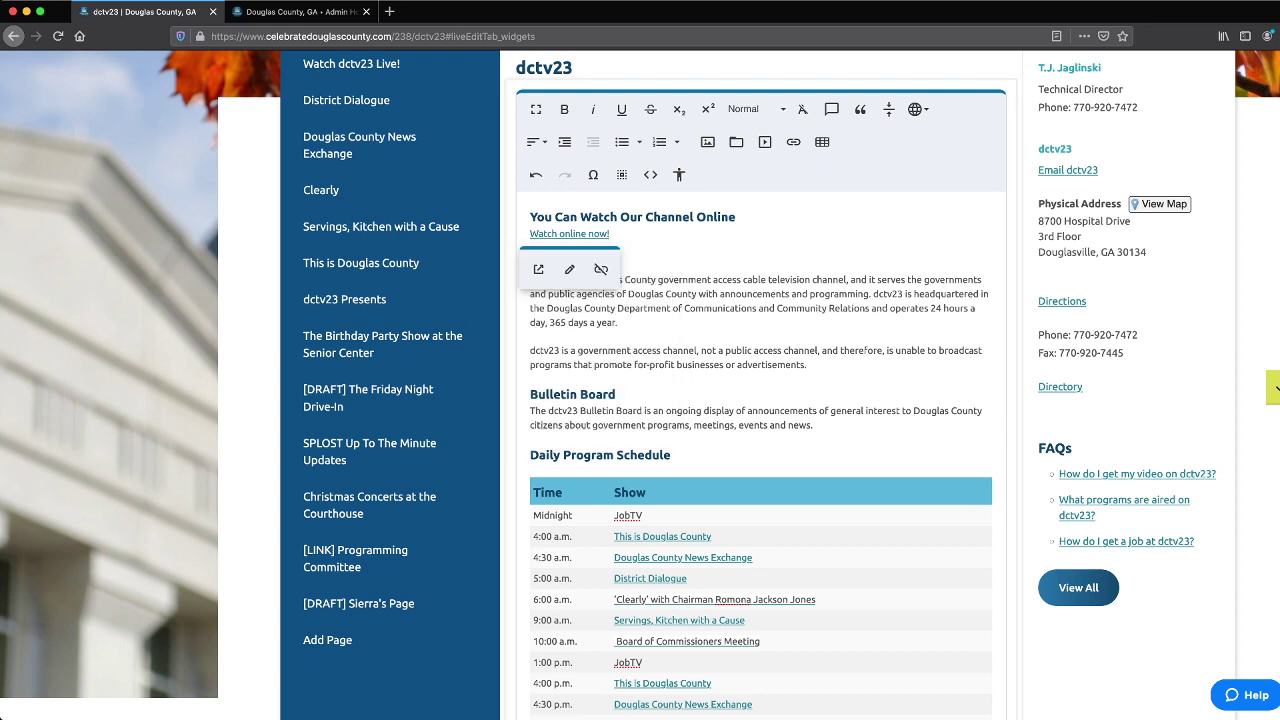
{"action": "key", "text": "Return"}
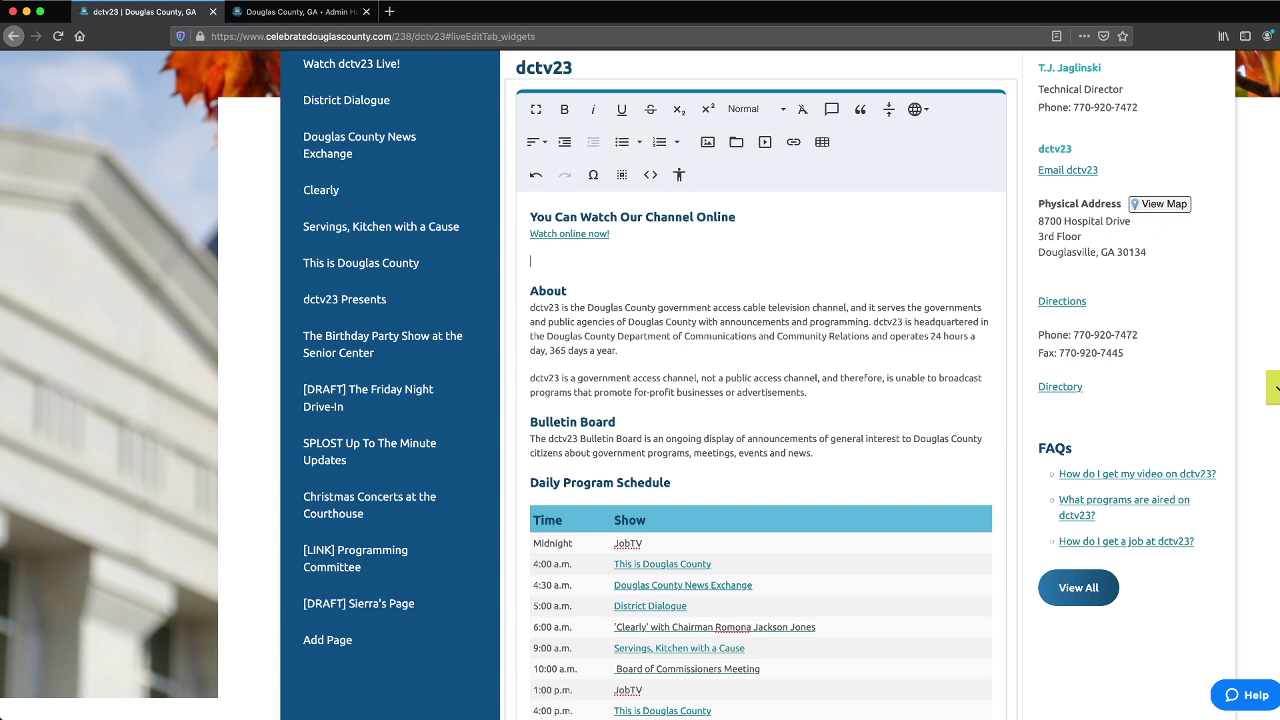
Step: Type 'CivicEngage Help Site' on the new line, select it, and start an Insert Link
{"action": "type", "text": "CivicEngage Help Site"}
{"action": "key", "text": "shift+Left"}
{"action": "key", "text": "shift+Left"}
{"action": "key", "text": "shift+Left"}
{"action": "key", "text": "shift+Left"}
{"action": "key", "text": "shift+Left"}
{"action": "key", "text": "shift+Left"}
{"action": "key", "text": "shift+Left"}
{"action": "key", "text": "shift+Left"}
{"action": "key", "text": "shift+Left"}
{"action": "key", "text": "shift+Left"}
{"action": "key", "text": "shift+Left"}
{"action": "key", "text": "shift+Left"}
{"action": "key", "text": "shift+Left"}
{"action": "key", "text": "shift+Left"}
{"action": "key", "text": "shift+Left"}
{"action": "key", "text": "shift+Left"}
{"action": "key", "text": "shift+Left"}
{"action": "key", "text": "shift+Left"}
{"action": "key", "text": "shift+Left"}
{"action": "key", "text": "shift+Left"}
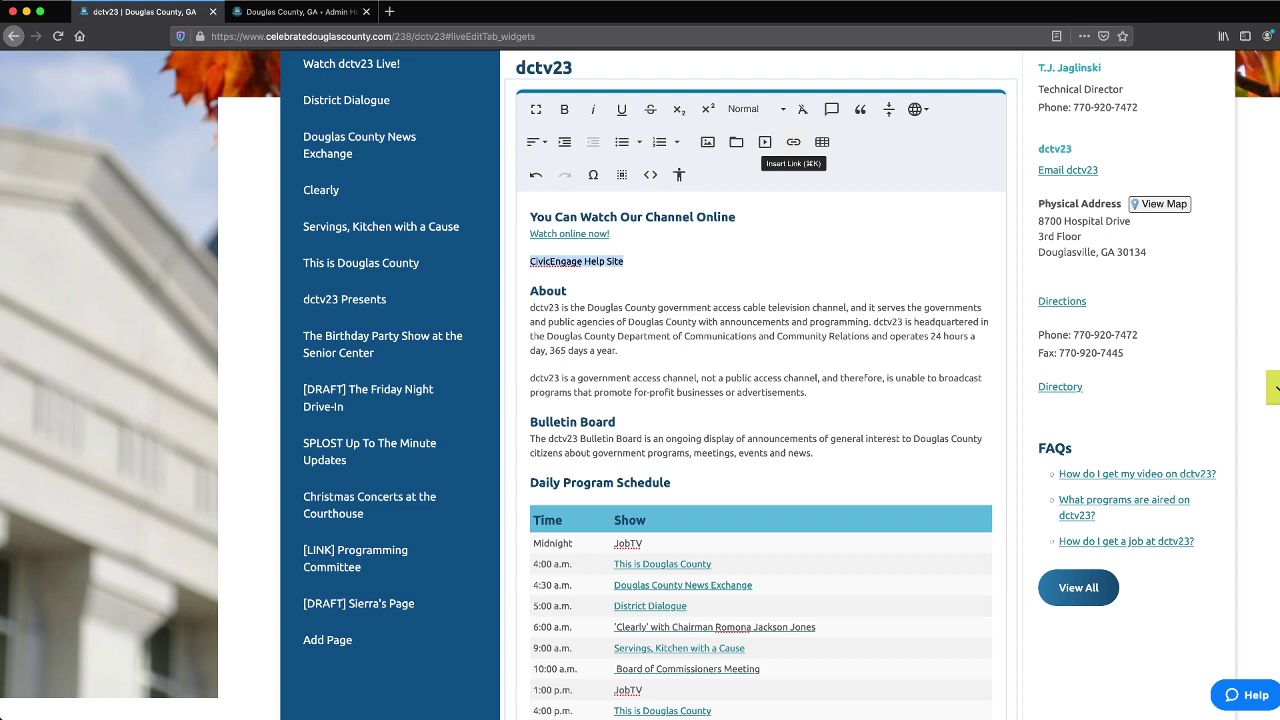
{"action": "left_click", "coordinate": [793, 142]}
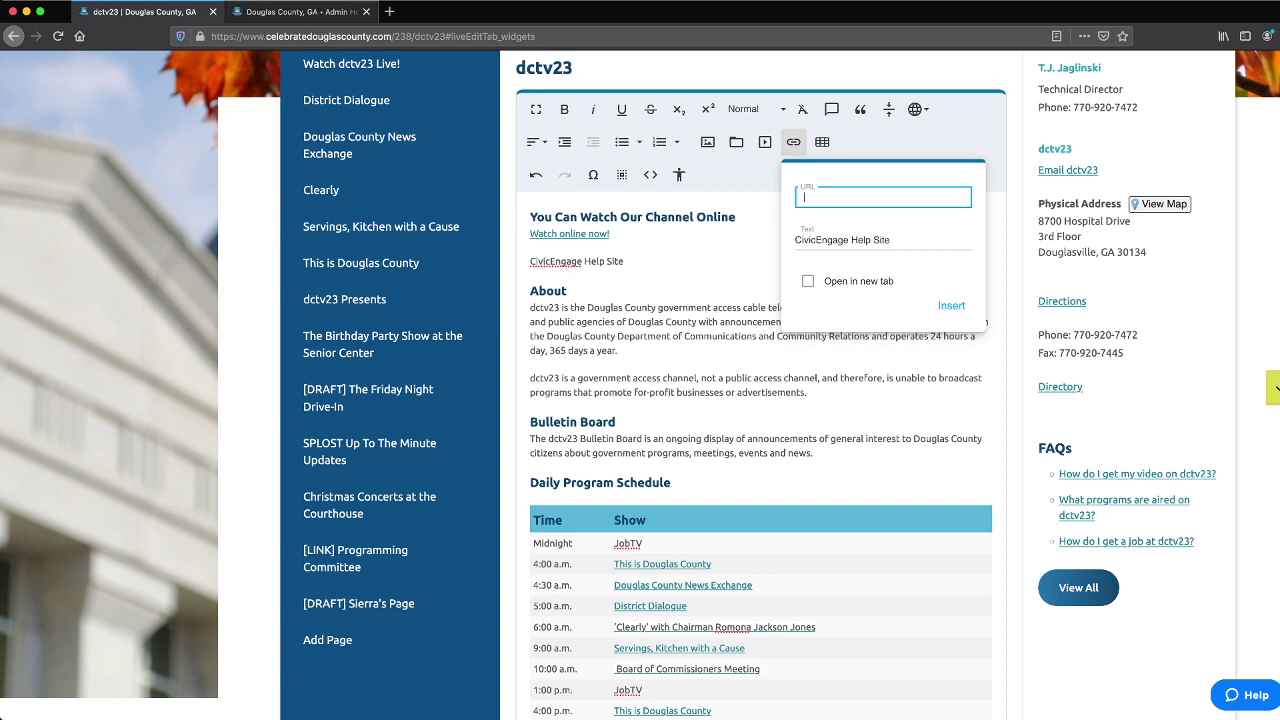
Step: Open CivicEngage Help Center from the admin HELP menu, copy its address, and return to the editor
{"action": "left_click", "coordinate": [292, 12]}
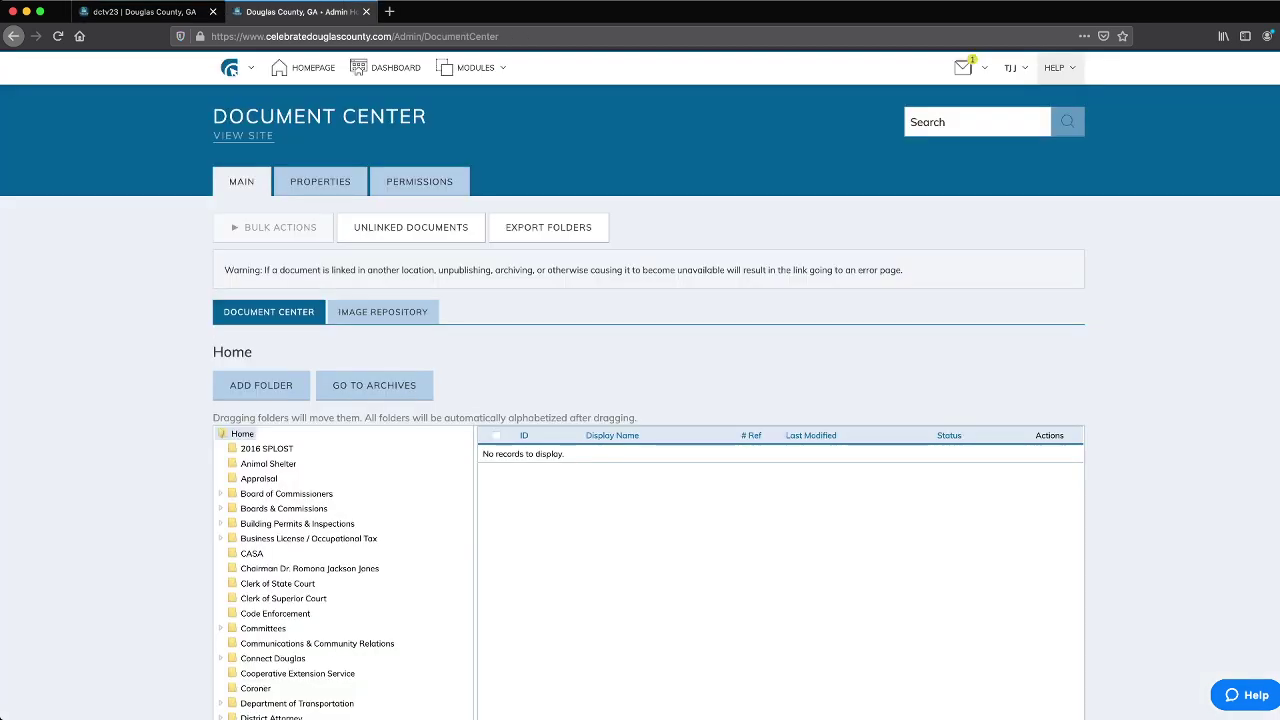
{"action": "left_click", "coordinate": [1057, 67]}
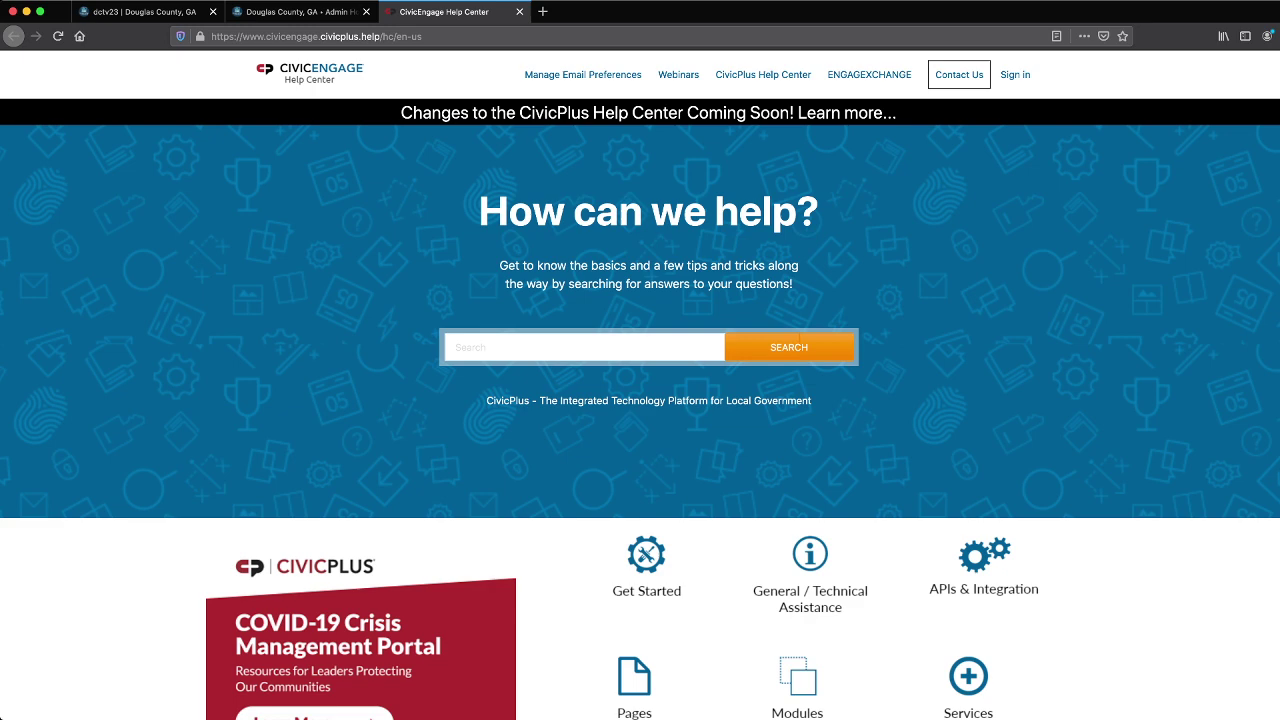
{"action": "key", "text": "super+l"}
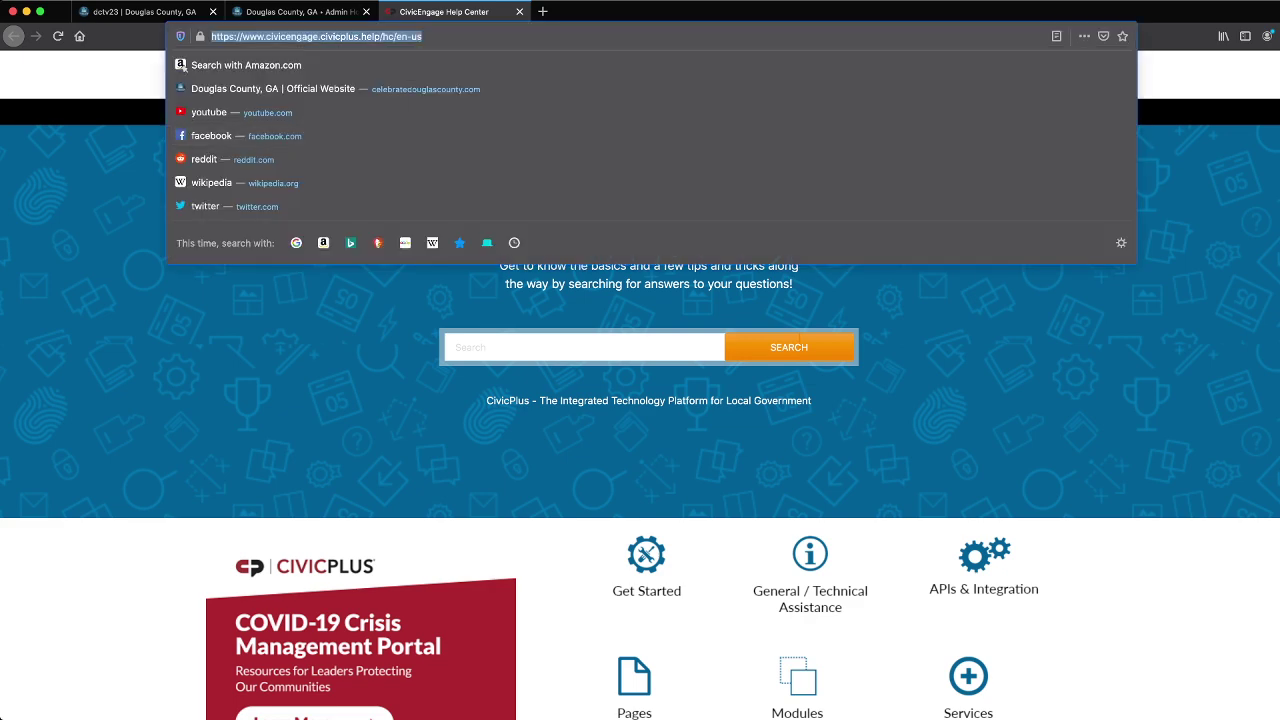
{"action": "key", "text": "Escape"}
{"action": "key", "text": "super+1"}
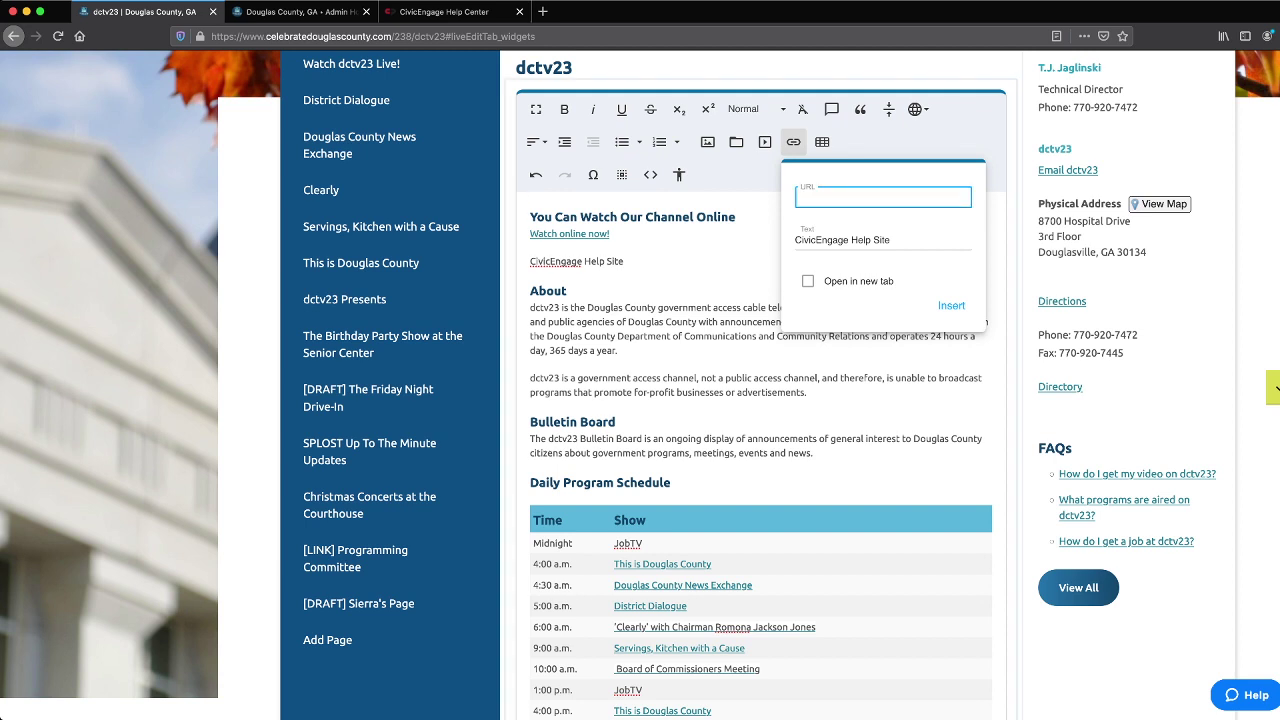
Step: Paste the Help Center address as the link URL, set Open in new tab, and insert it
{"action": "key", "text": "super+v"}
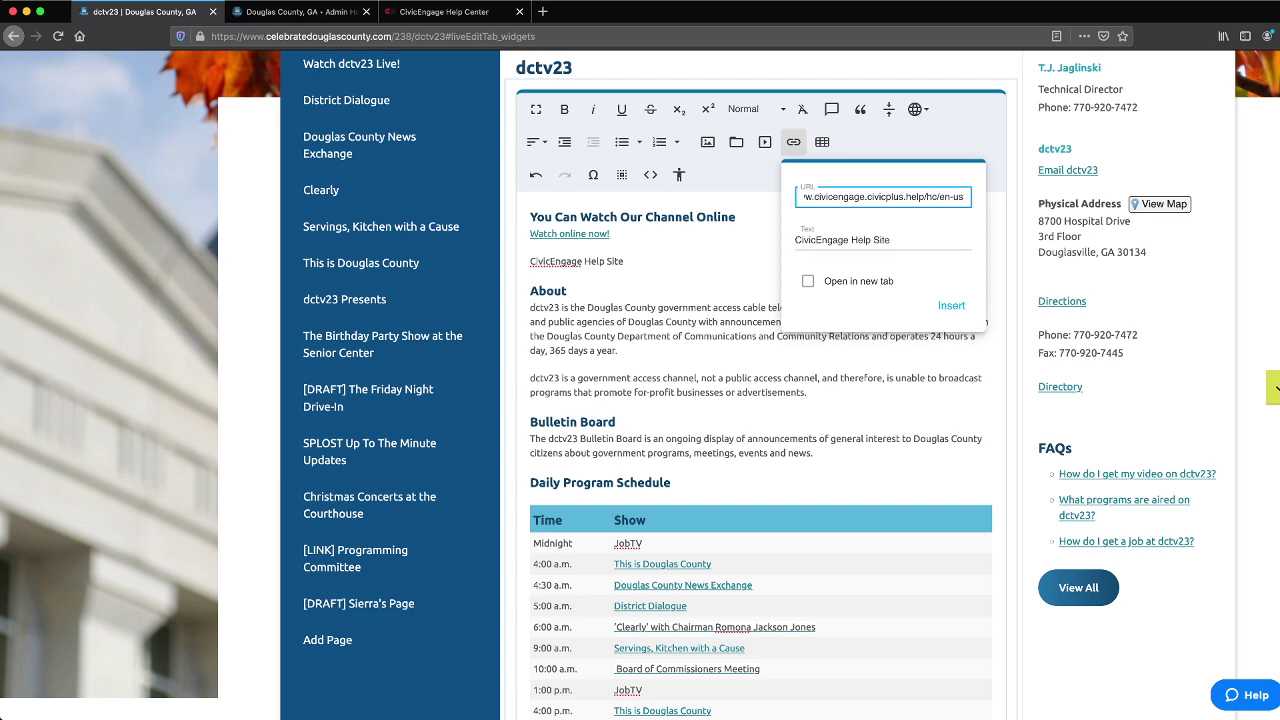
{"action": "left_click", "coordinate": [807, 281]}
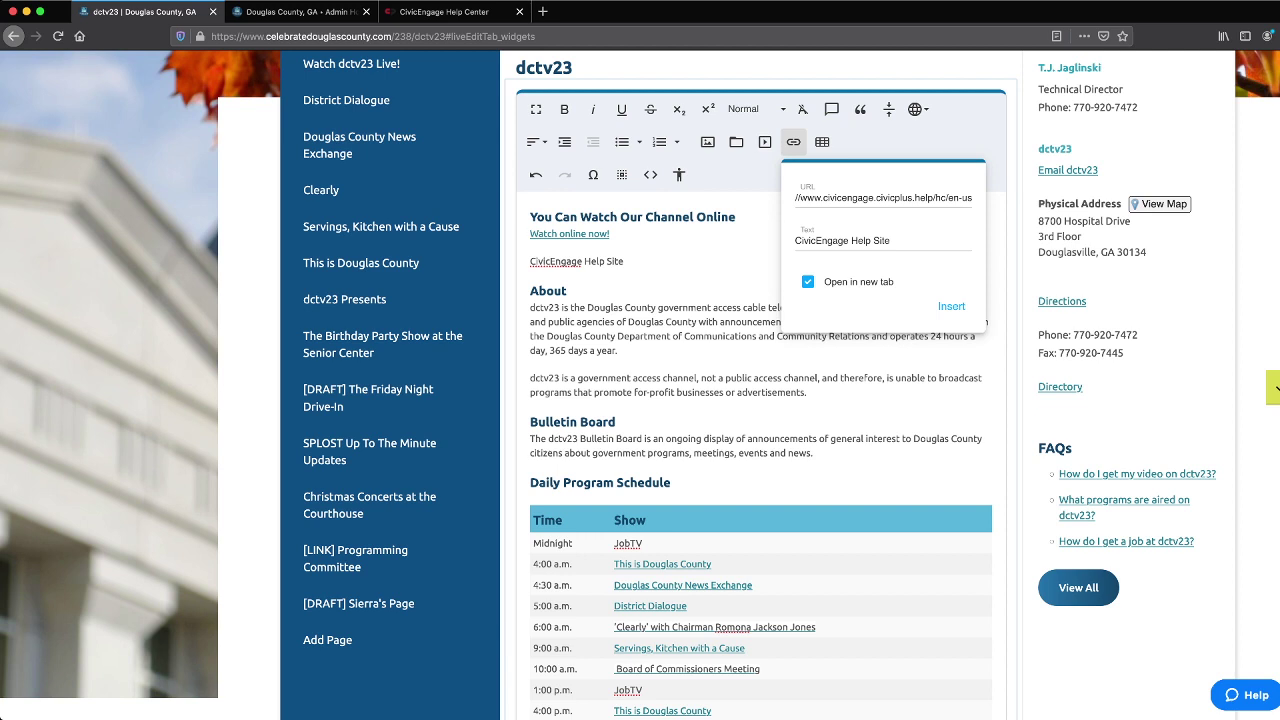
{"action": "left_click", "coordinate": [883, 240]}
{"action": "left_click", "coordinate": [951, 306]}
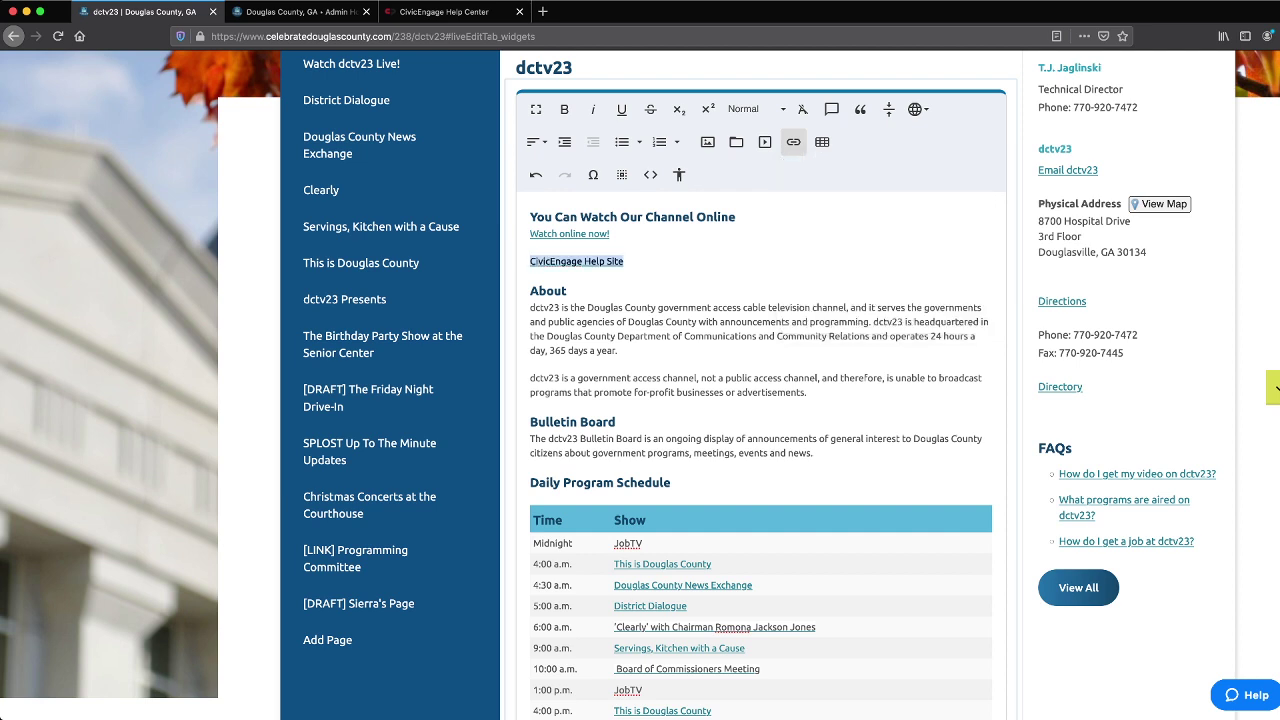
{"action": "left_click", "coordinate": [624, 261]}
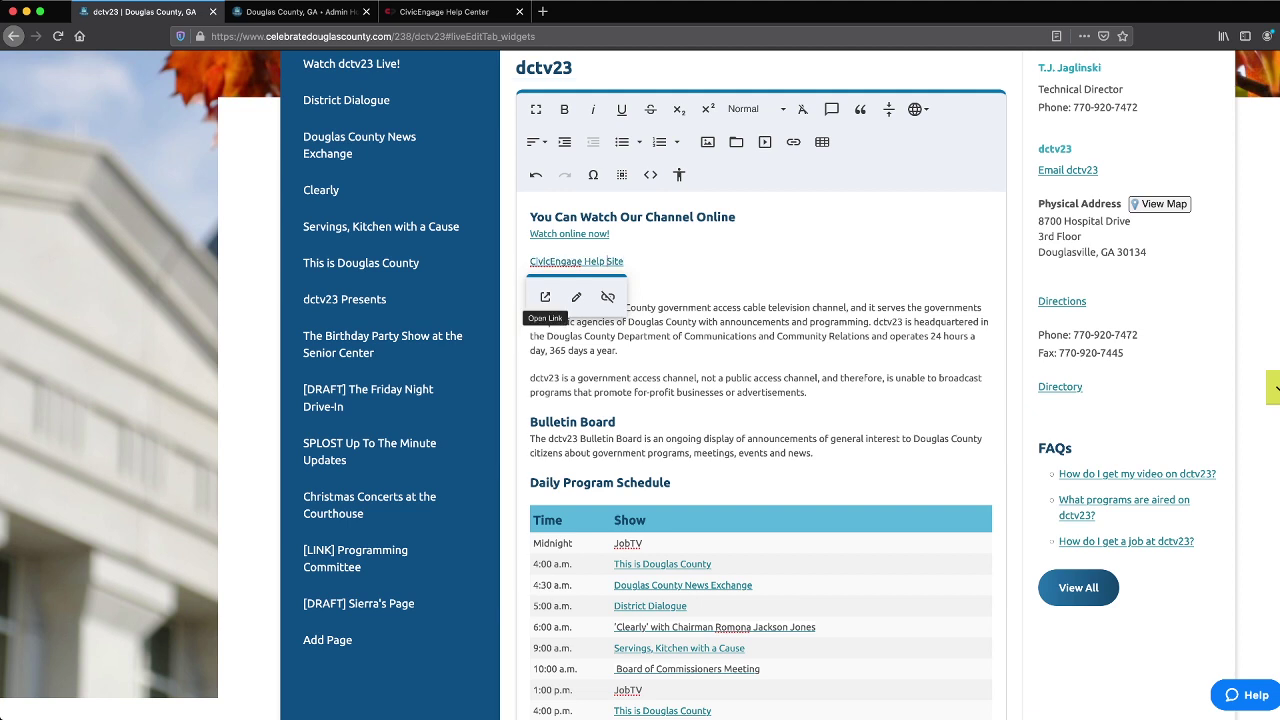
{"action": "left_click", "coordinate": [545, 297]}
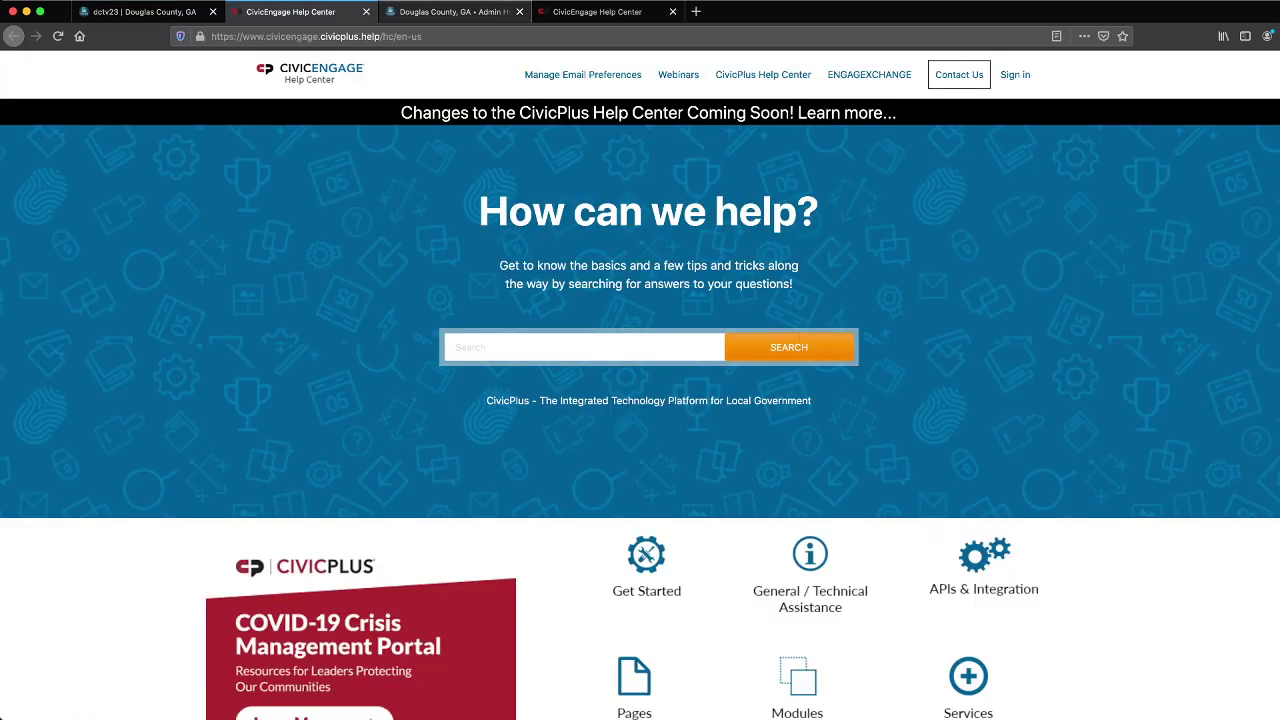
{"action": "key", "text": "super+w"}
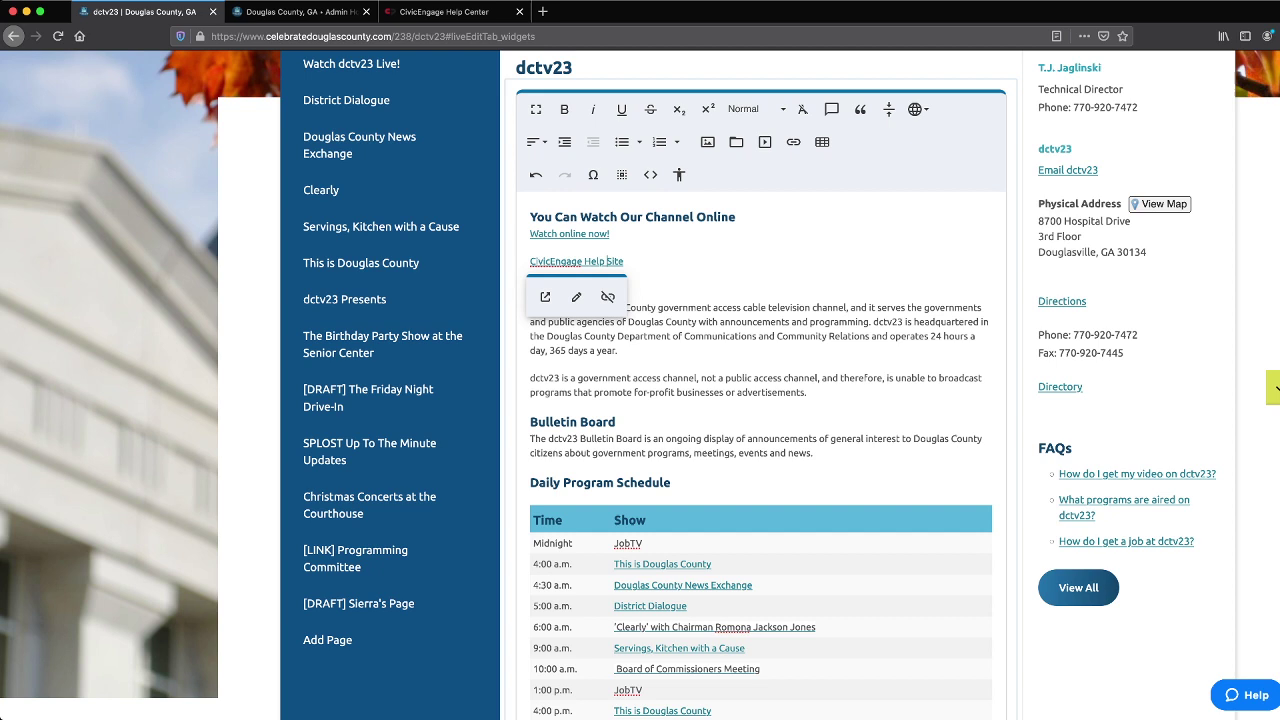
{"action": "key", "text": "shift+Home"}
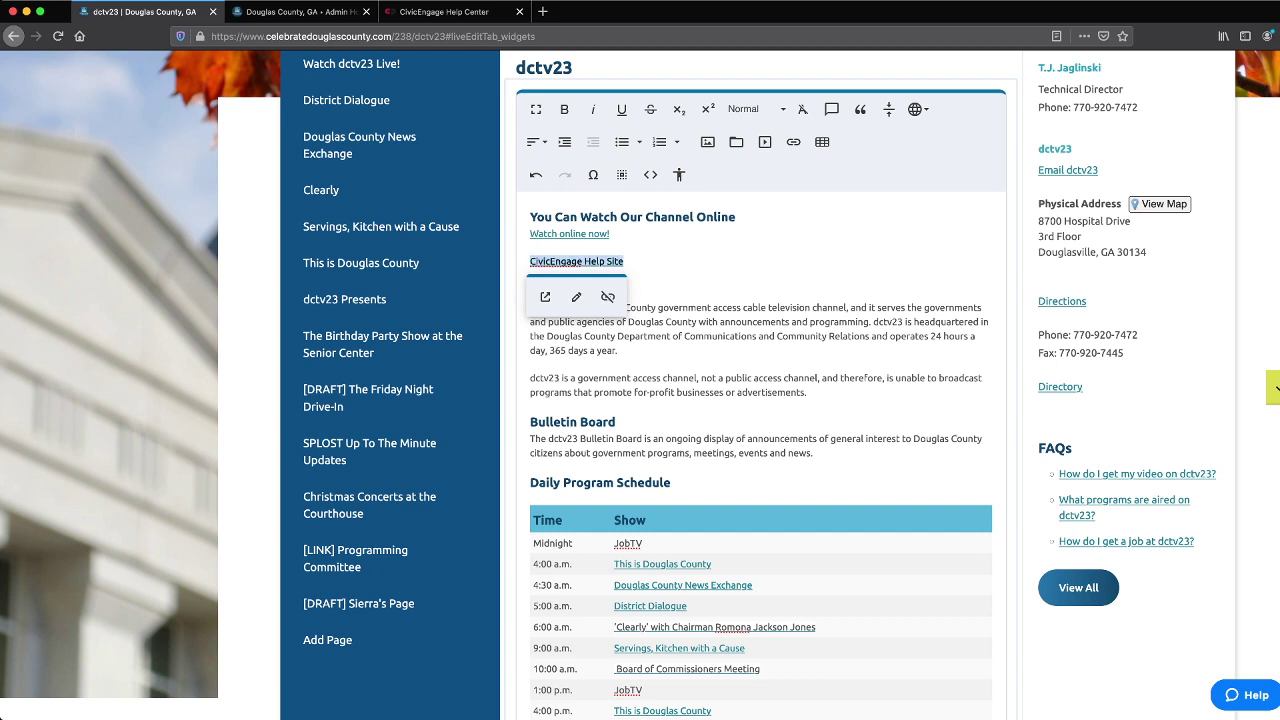
{"action": "key", "text": "BackSpace"}
{"action": "key", "text": "BackSpace"}
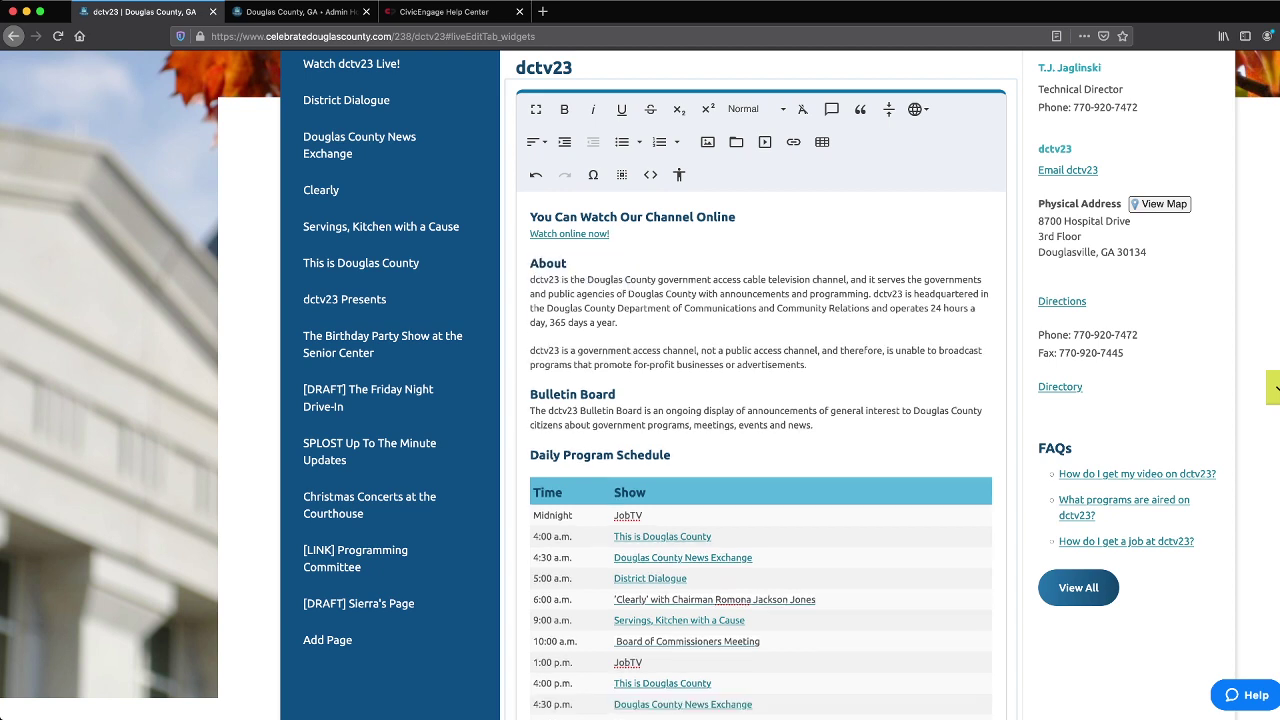
{"action": "key", "text": "Return"}
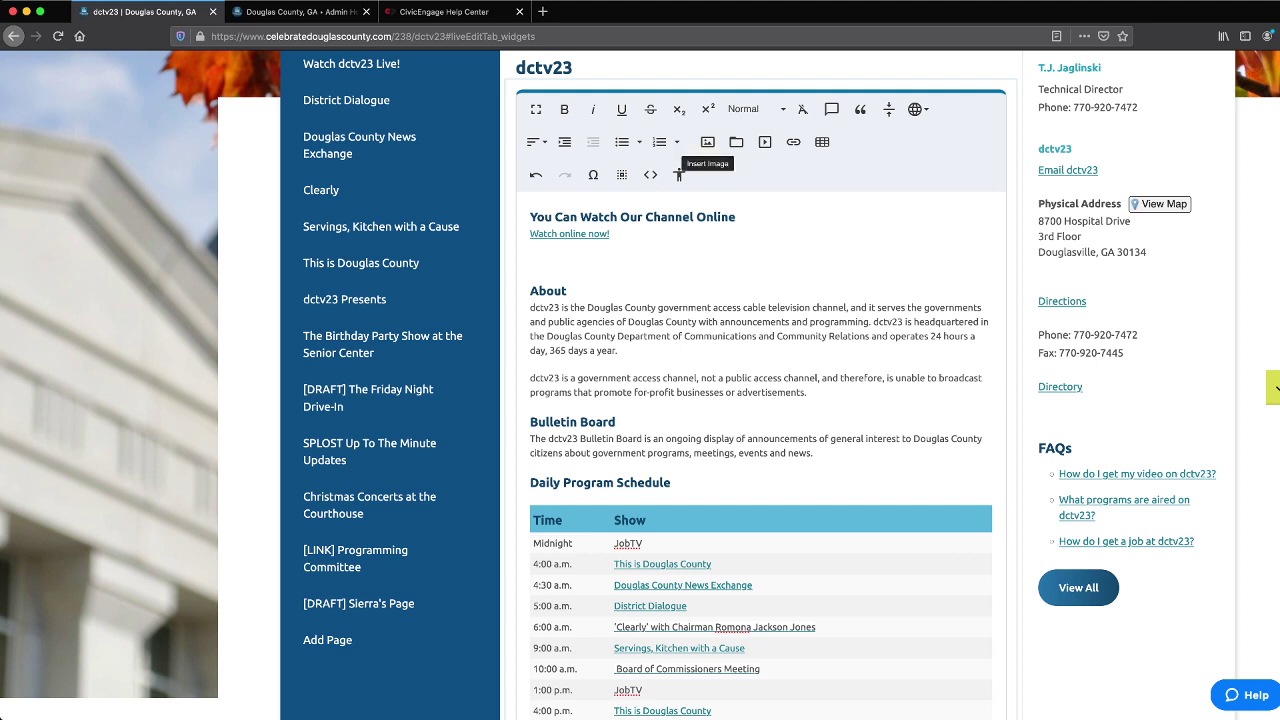
{"action": "left_click", "coordinate": [707, 141]}
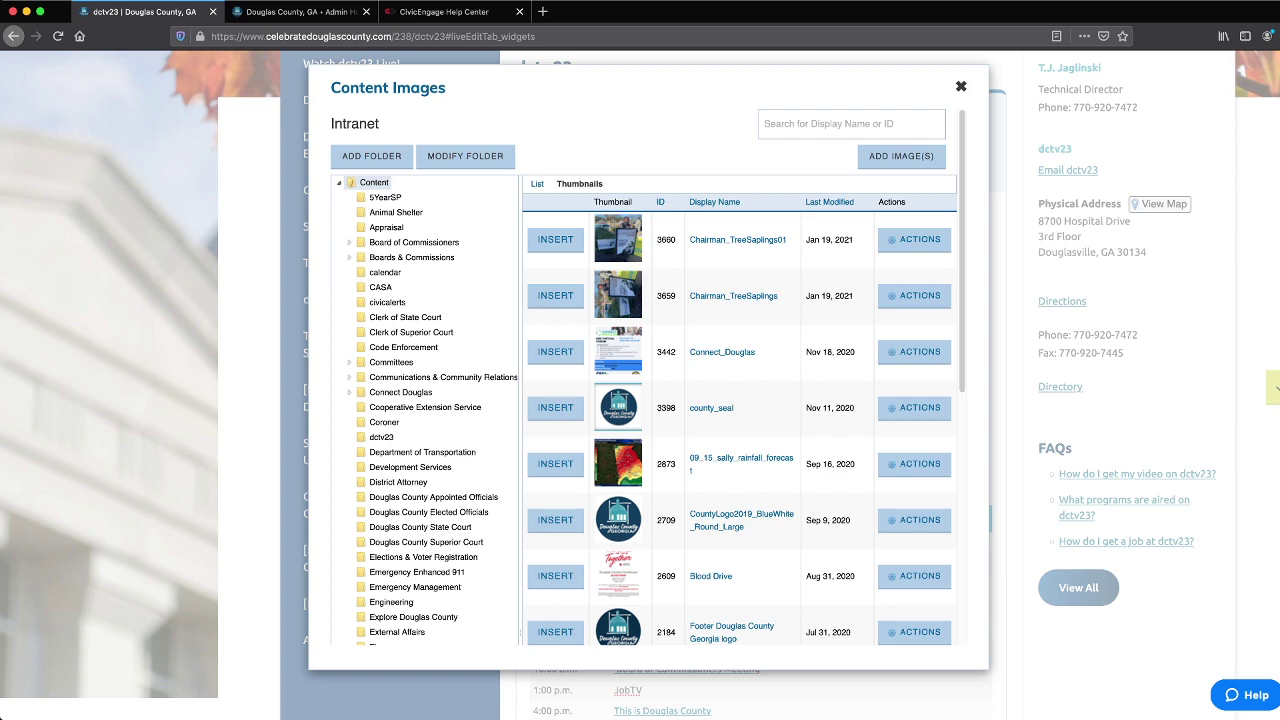
{"action": "key", "text": "Escape"}
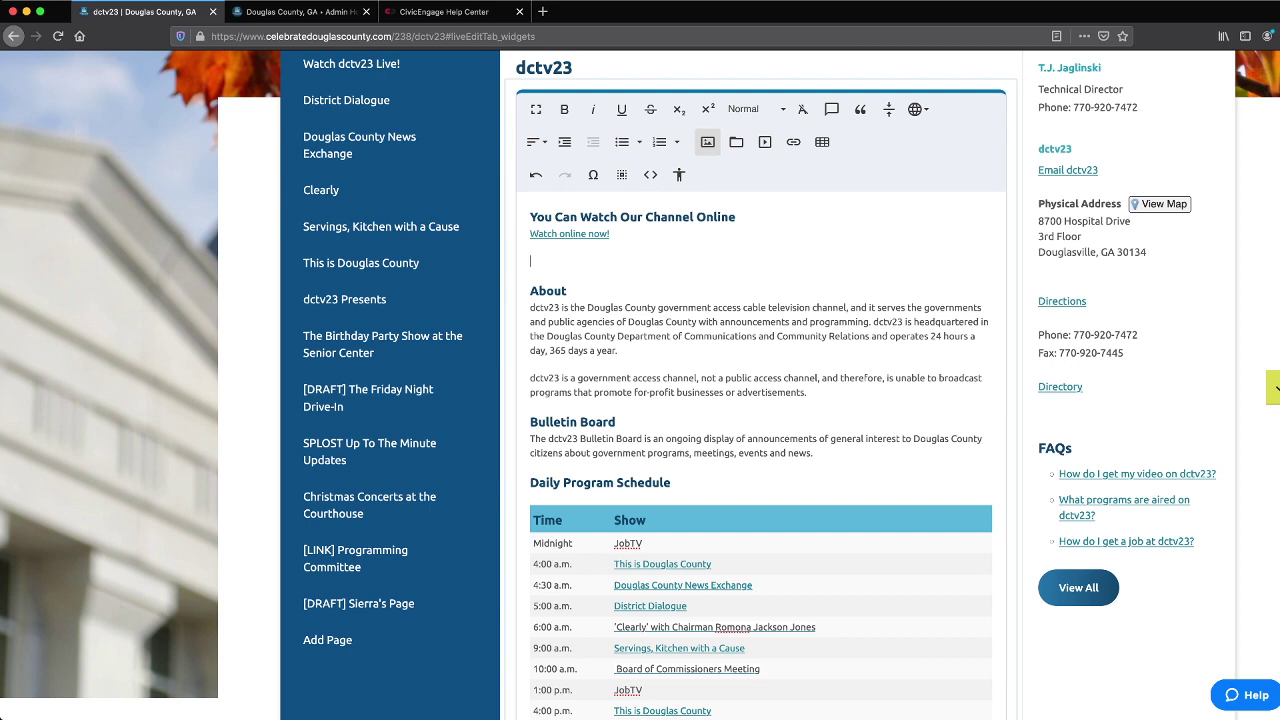
{"action": "key", "text": "BackSpace"}
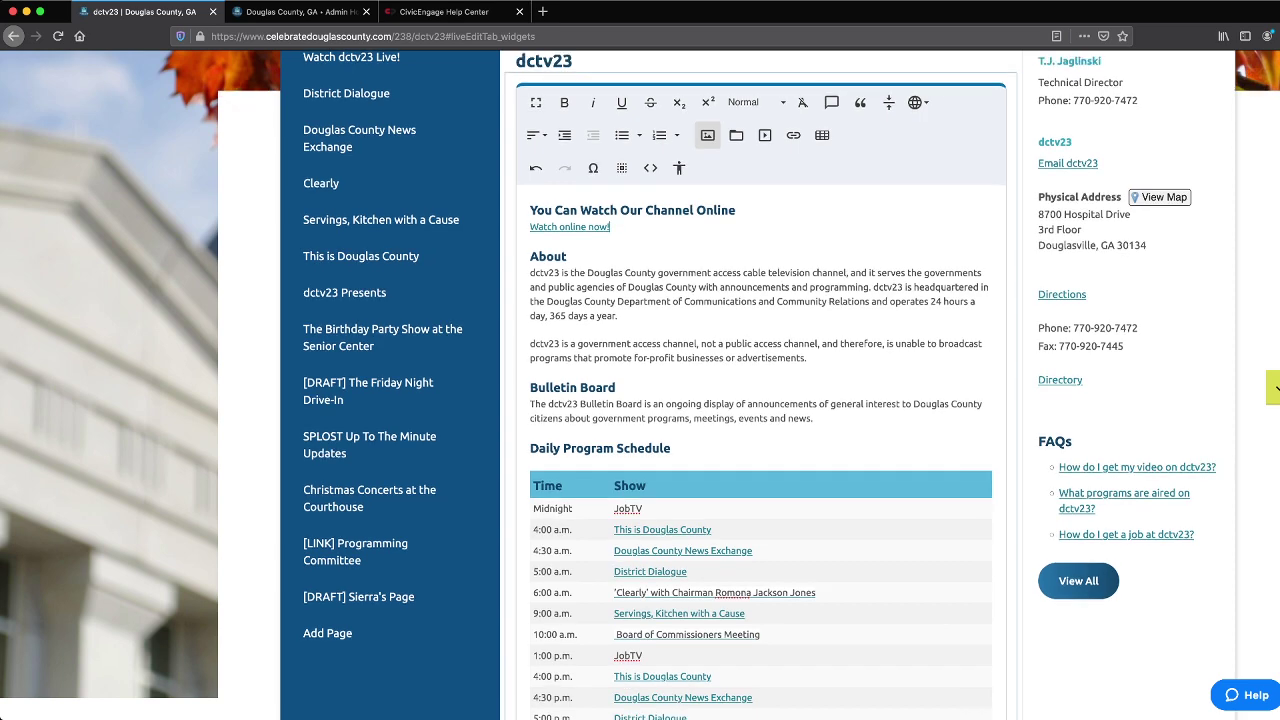
Step: Add a line after the italic Friday Night line and insert a 4 × 3 table there
{"action": "scroll", "coordinate": [760, 400], "scroll_direction": "down", "scroll_amount": 5}
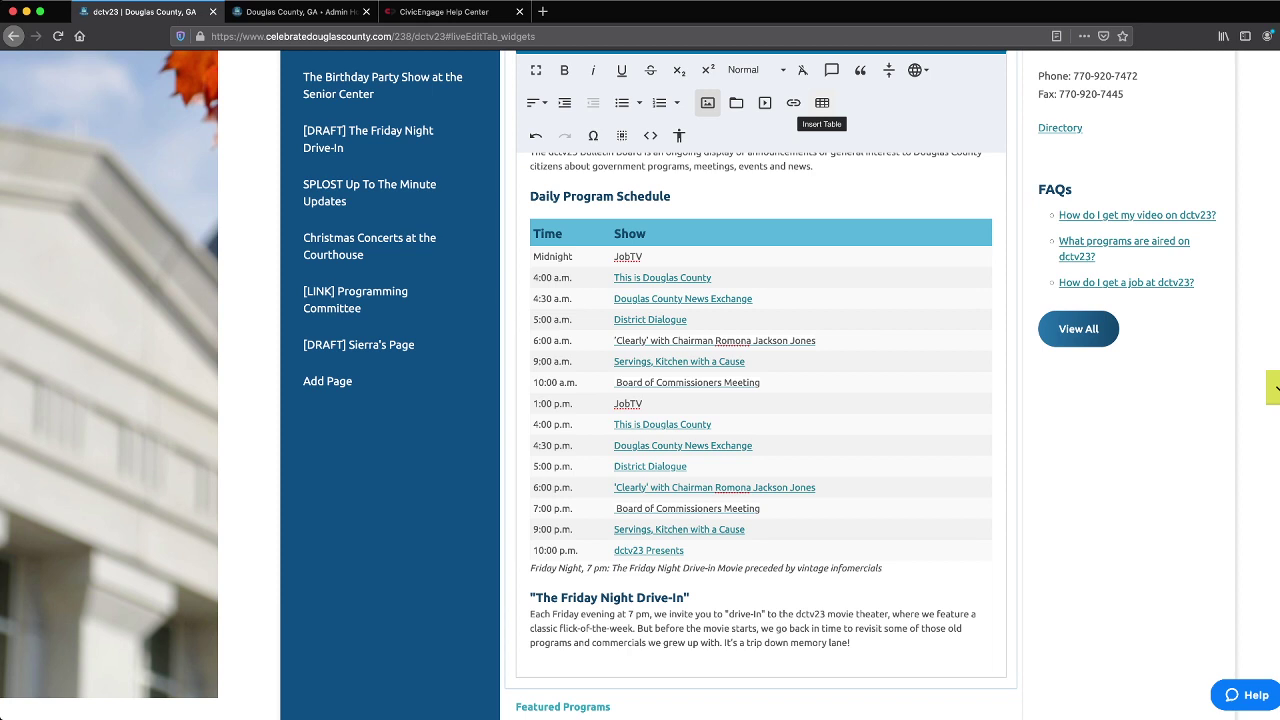
{"action": "left_click", "coordinate": [822, 102]}
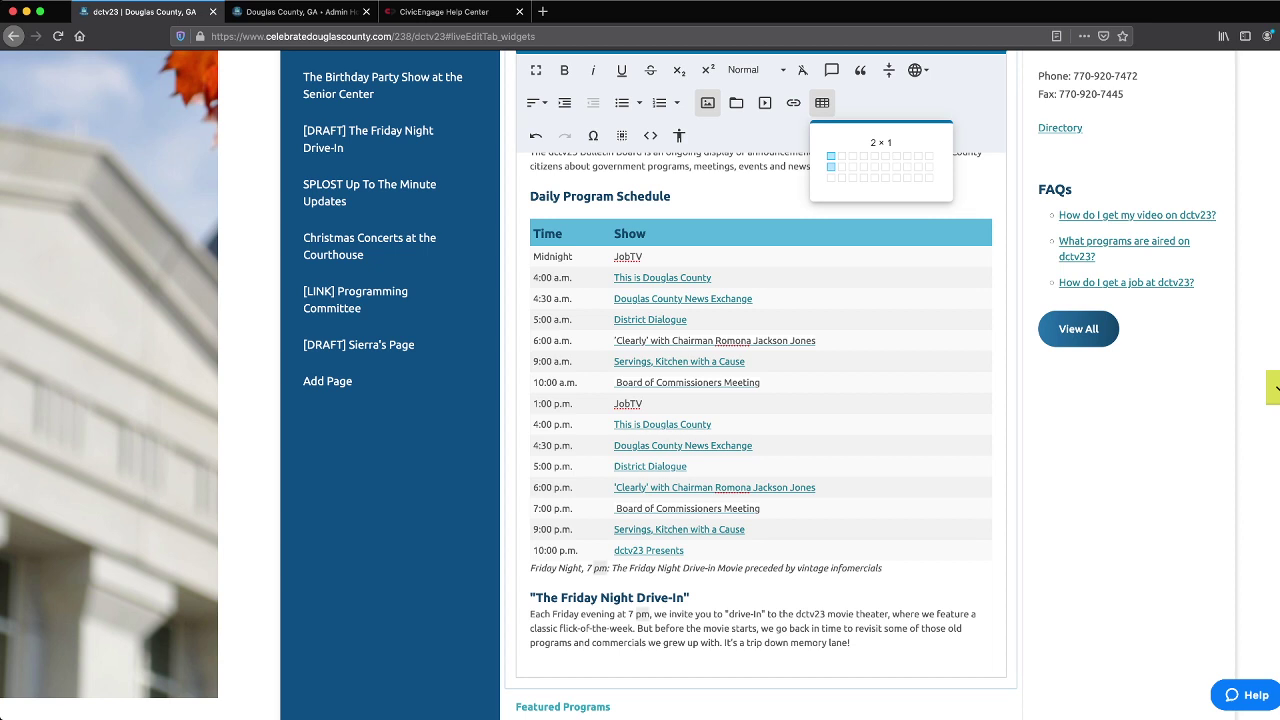
{"action": "key", "text": "Escape"}
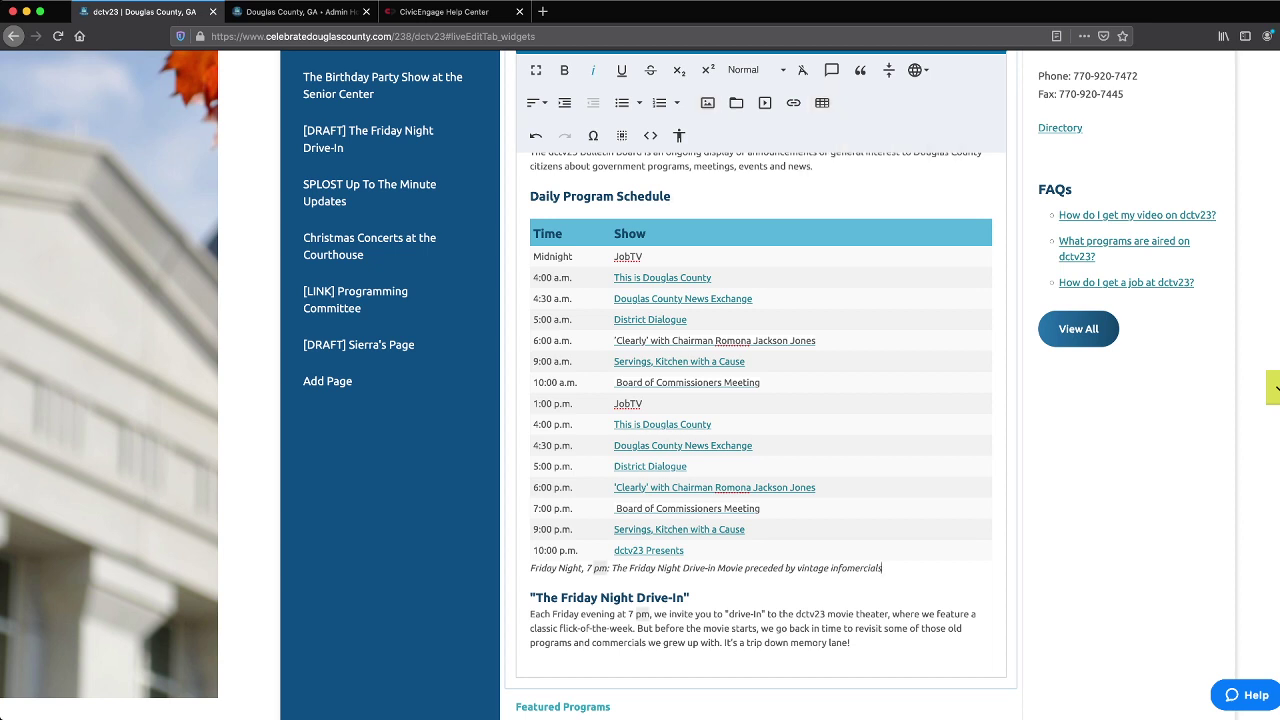
{"action": "key", "text": "Return"}
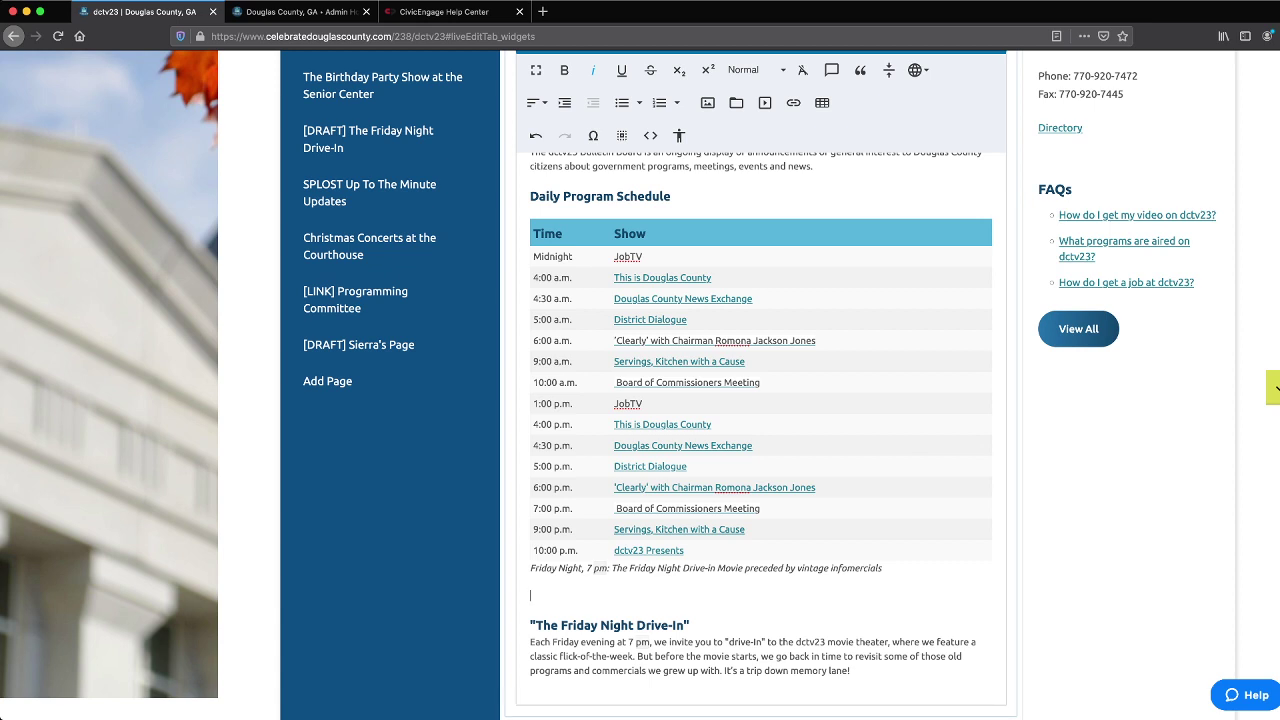
{"action": "left_click", "coordinate": [822, 102]}
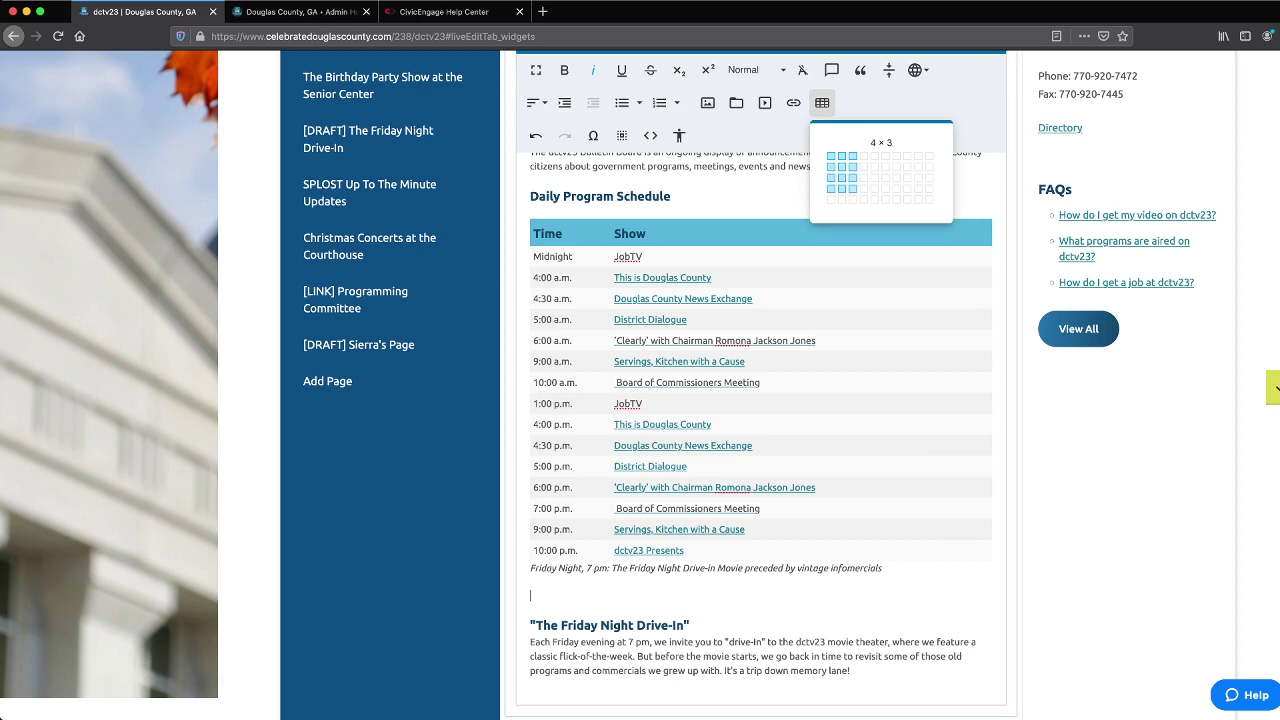
{"action": "left_click", "coordinate": [852, 188]}
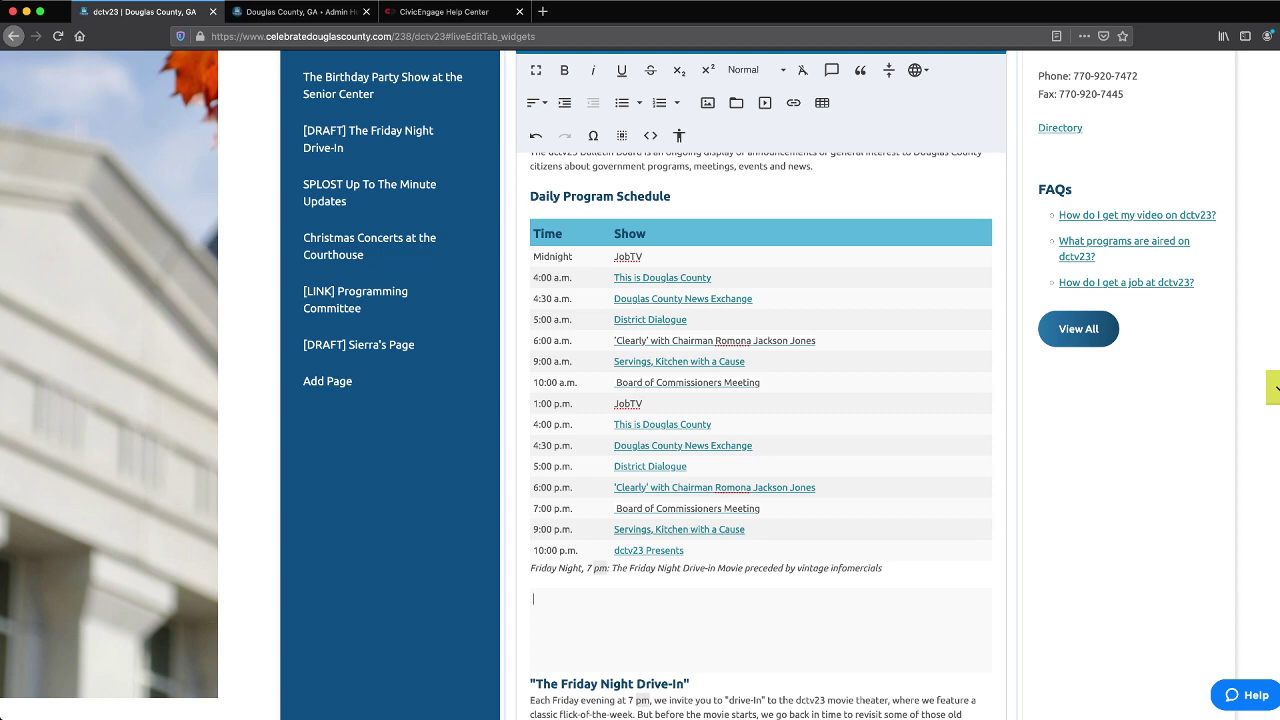
Step: Fill the top row with header 1, header 2, header 3 and number rows 1–3 in each column
{"action": "type", "text": "header"}
{"action": "type", "text": "he"}
{"action": "type", "text": "ader"}
{"action": "type", "text": " 2"}
{"action": "key", "text": "Tab"}
{"action": "type", "text": "header 3"}
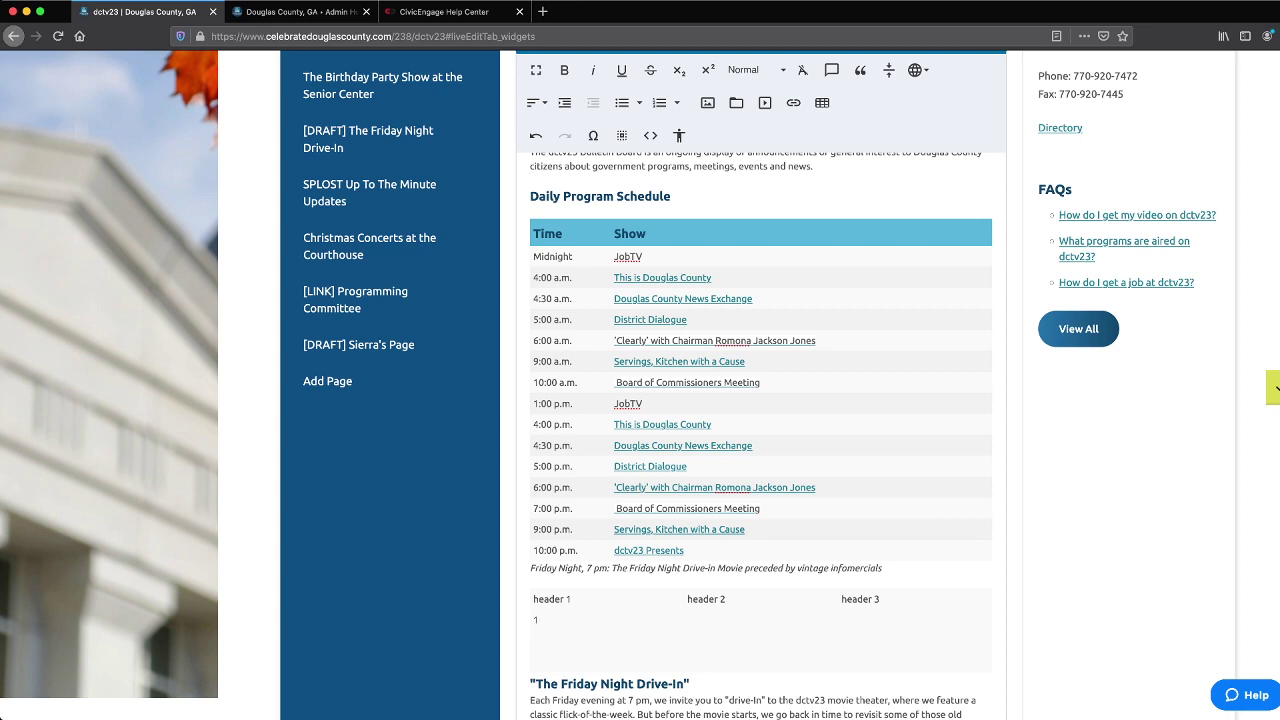
{"action": "key", "text": "Tab"}
{"action": "type", "text": "1"}
{"action": "type", "text": "2"}
{"action": "type", "text": "2"}
{"action": "type", "text": "3"}
{"action": "type", "text": "3"}
{"action": "type", "text": "3"}
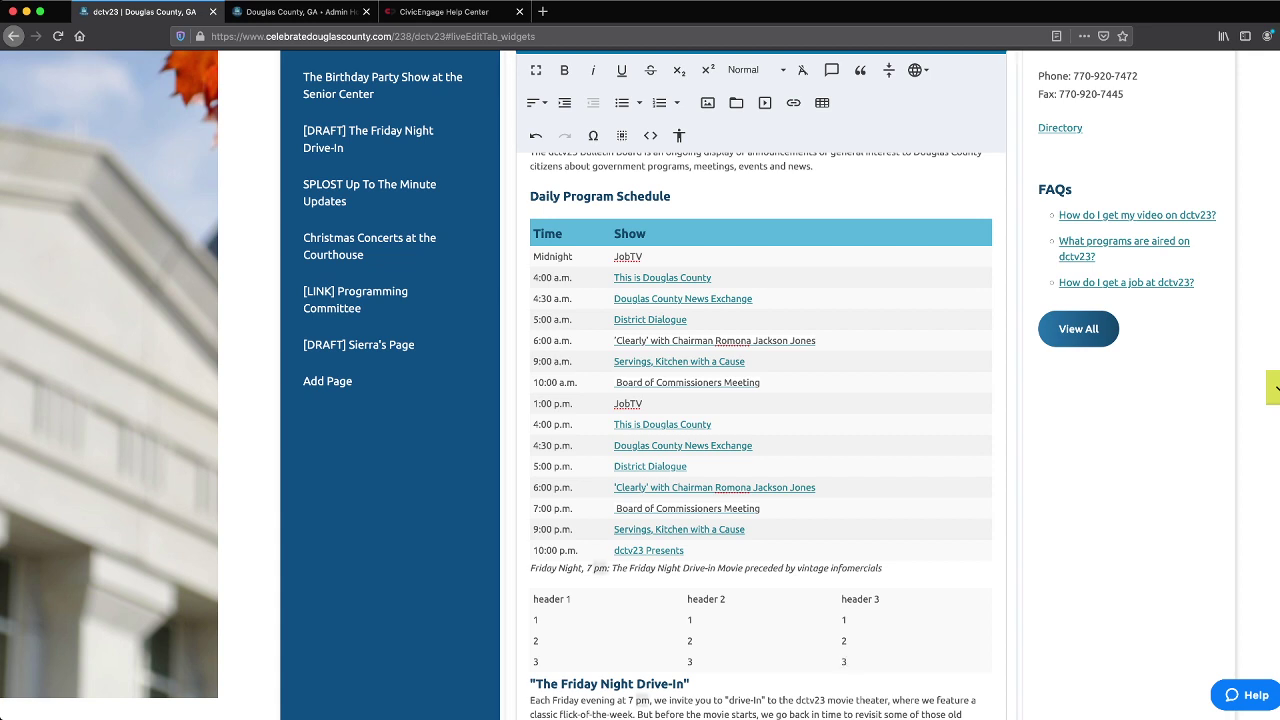
Step: Shade the table's header row cells orange, then select the 'header 1' text
{"action": "left_click_drag", "start_coordinate": [551, 599], "coordinate": [880, 599]}
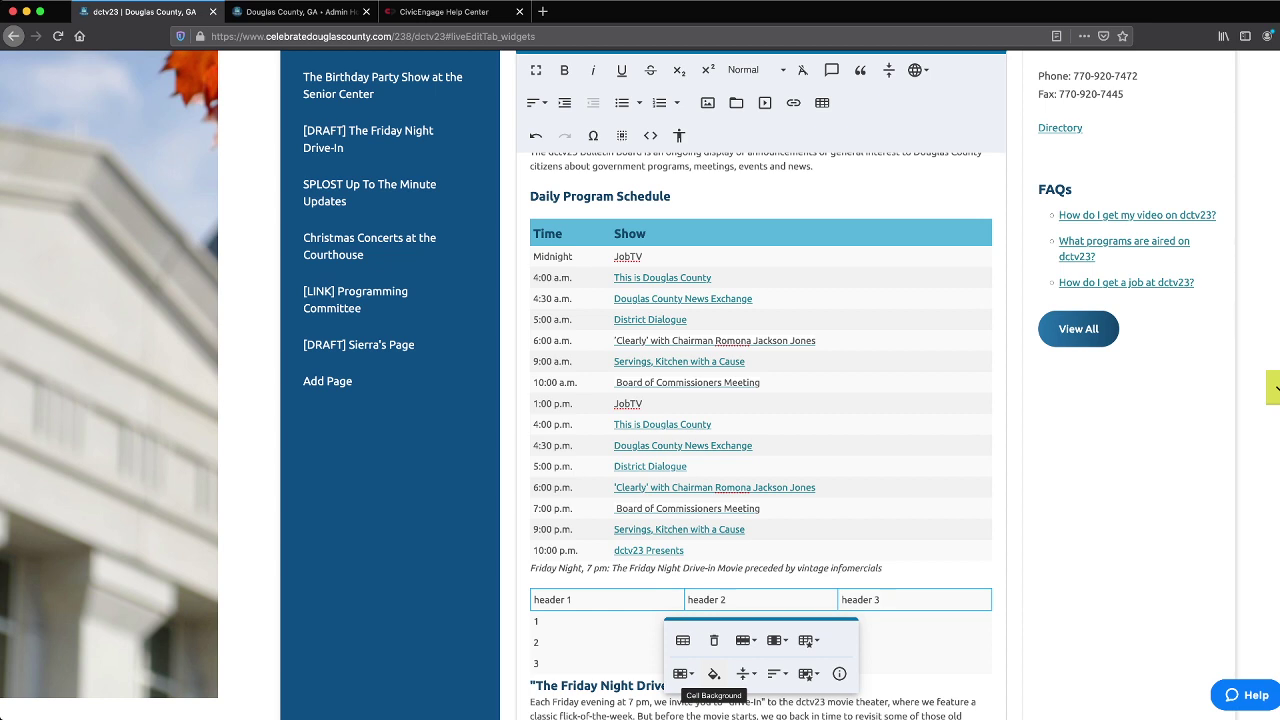
{"action": "left_click", "coordinate": [713, 673]}
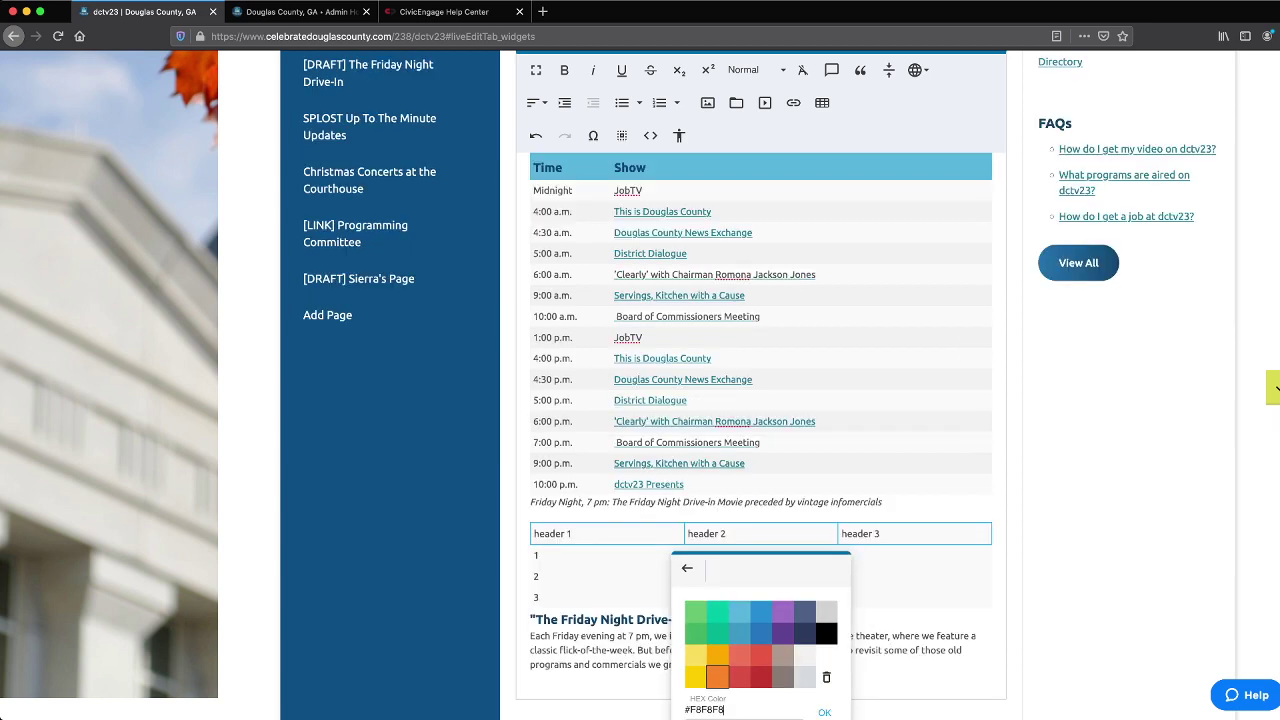
{"action": "left_click", "coordinate": [717, 655]}
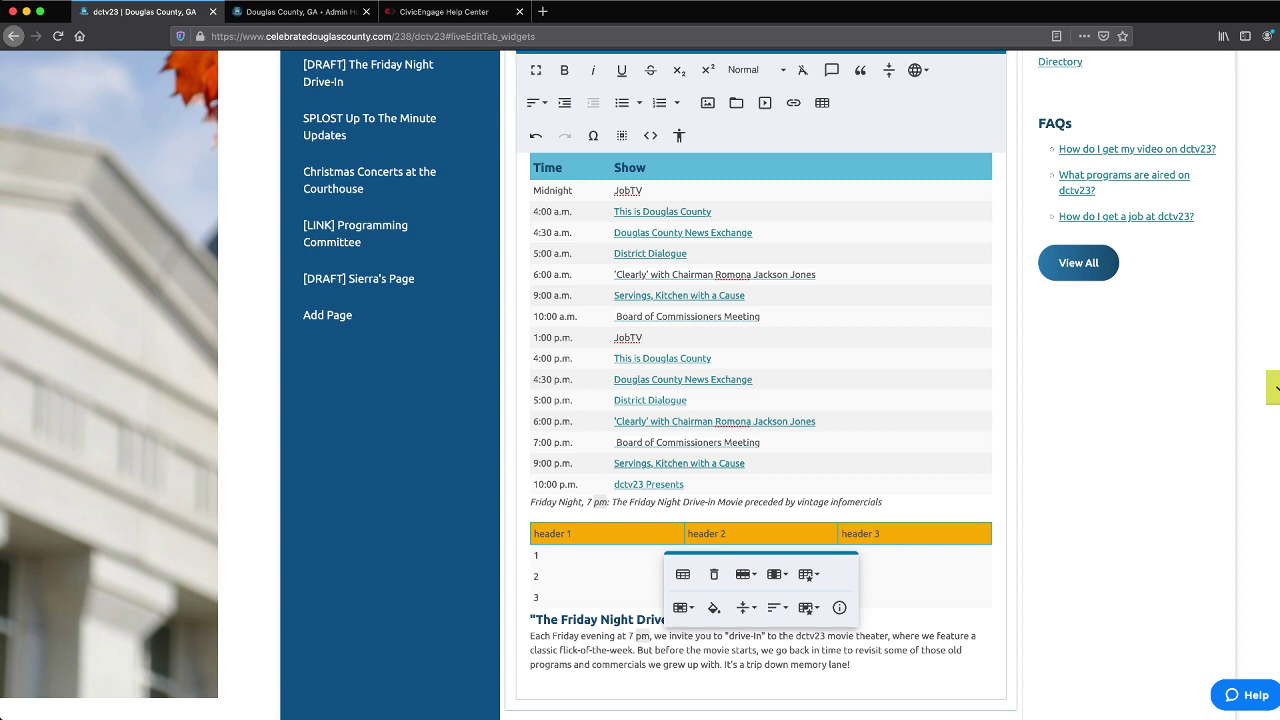
{"action": "left_click_drag", "start_coordinate": [552, 533], "coordinate": [860, 596]}
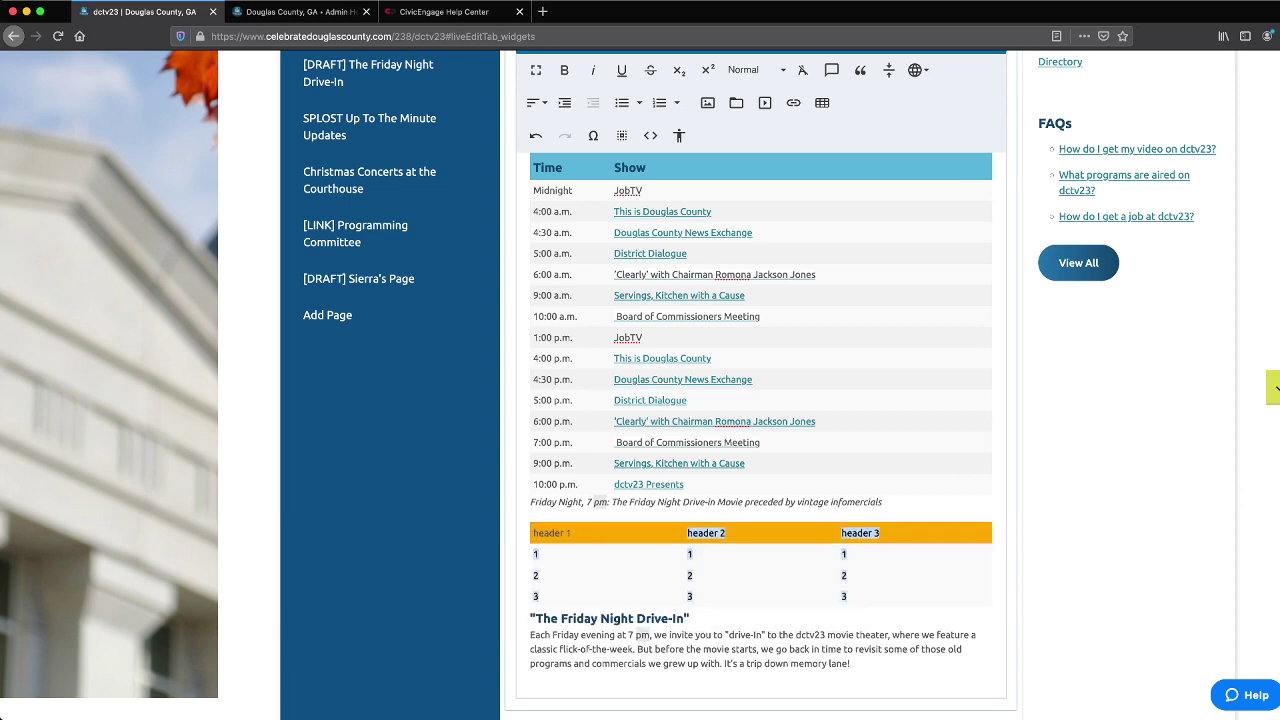
{"action": "left_click_drag", "start_coordinate": [571, 533], "coordinate": [534, 533]}
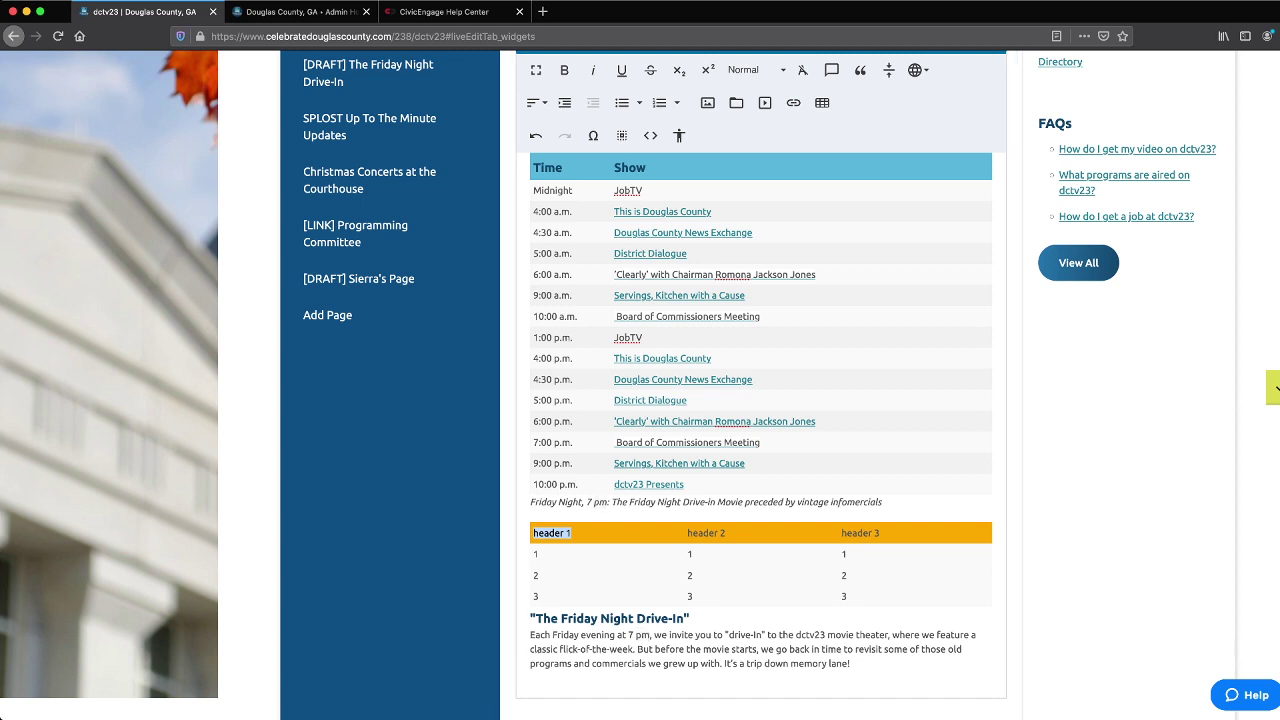
Step: Apply the Subhead 2 format to 'header 1' and bring up the table options on the header cells
{"action": "left_click", "coordinate": [755, 69]}
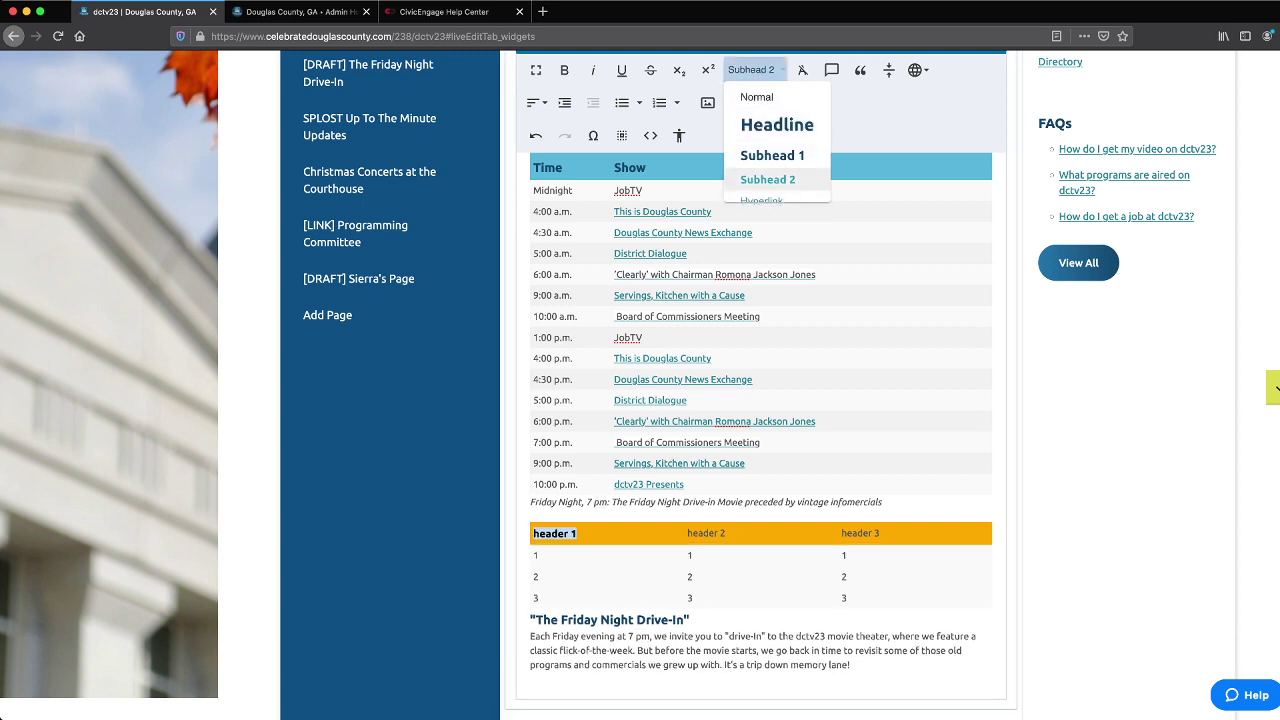
{"action": "left_click", "coordinate": [767, 179]}
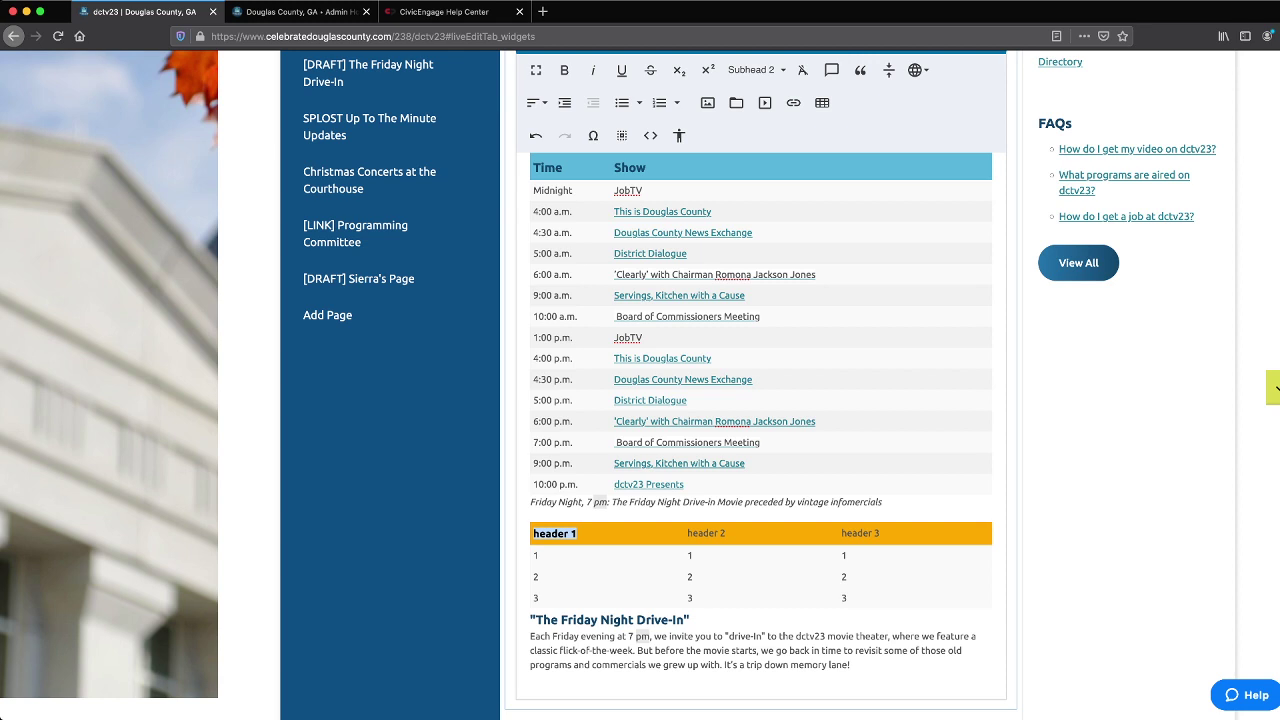
{"action": "left_click", "coordinate": [556, 533]}
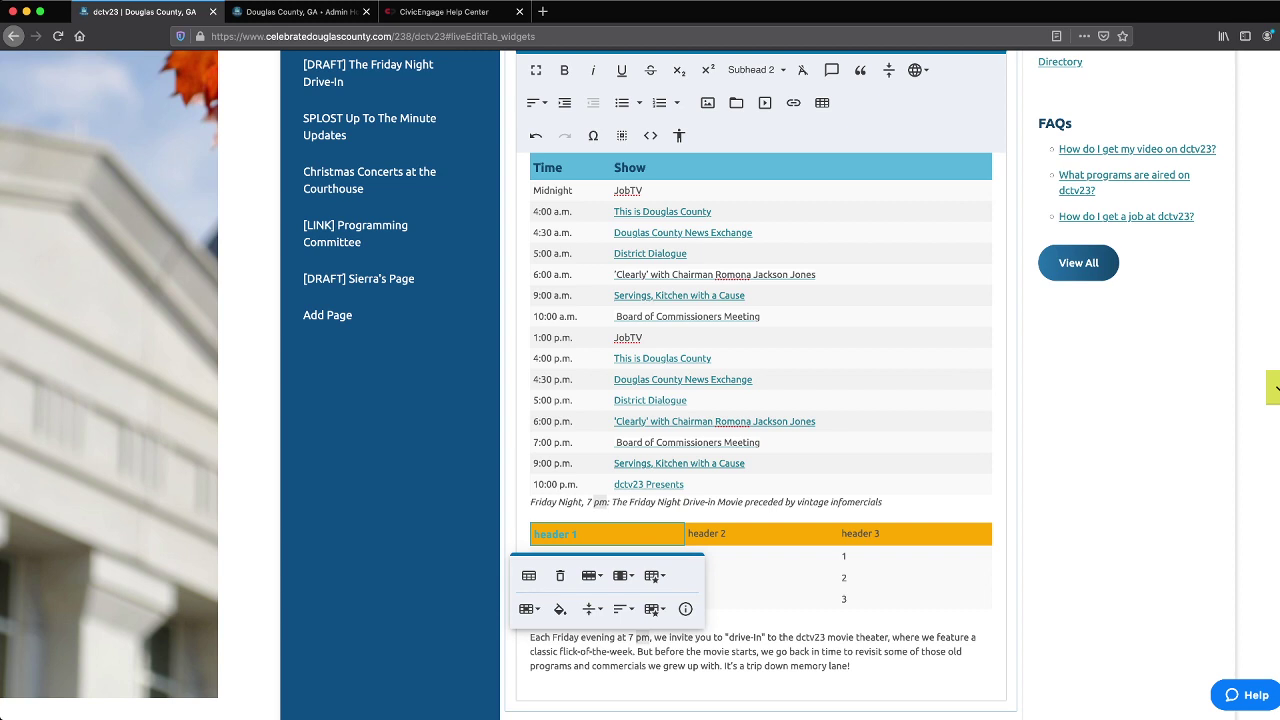
{"action": "double_click", "coordinate": [843, 577]}
{"action": "left_click", "coordinate": [878, 533]}
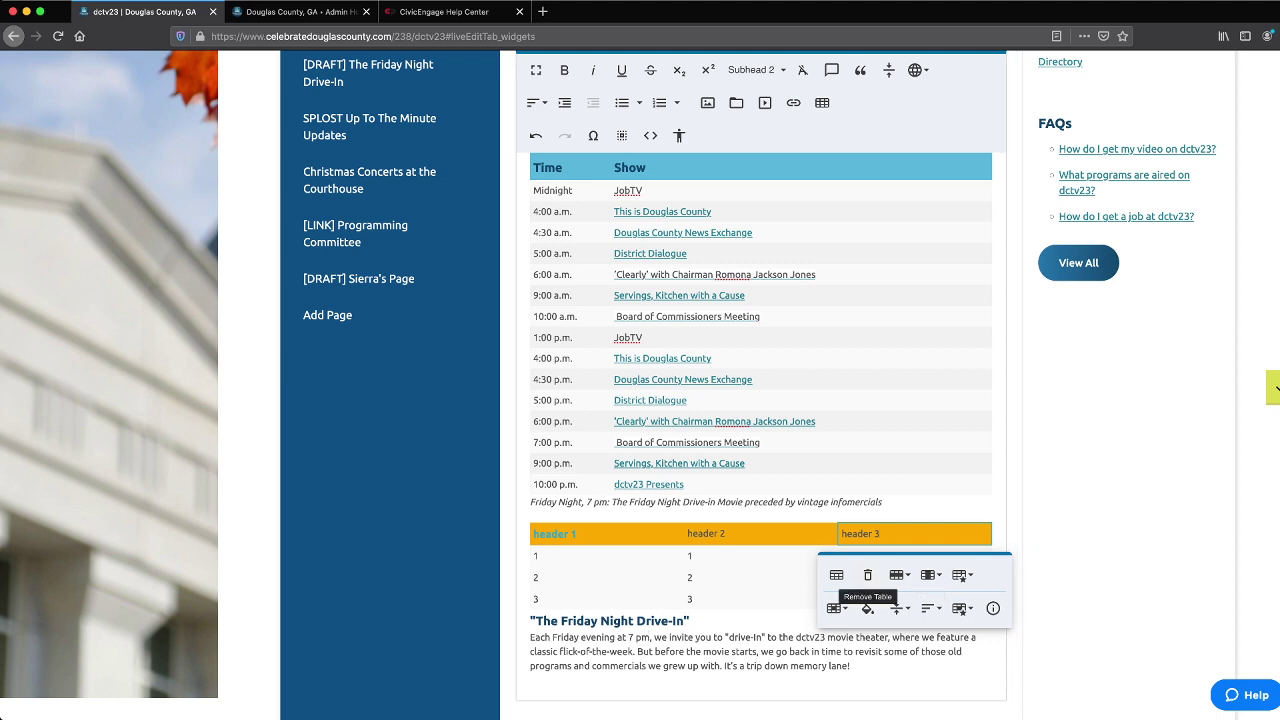
Step: Remove the sample table so the italic Friday Night line sits above 'The Friday Night Drive-In' heading
{"action": "left_click", "coordinate": [867, 575]}
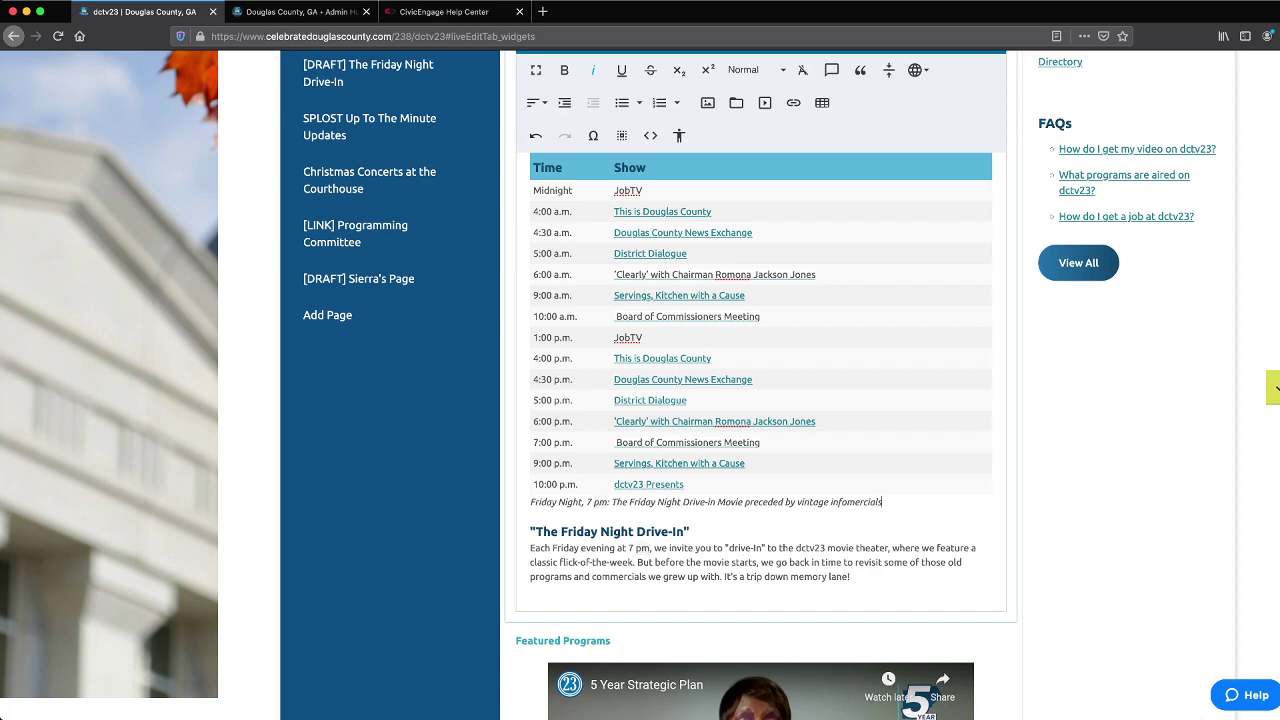
{"action": "scroll", "coordinate": [865, 209], "scroll_direction": "up", "scroll_amount": 4}
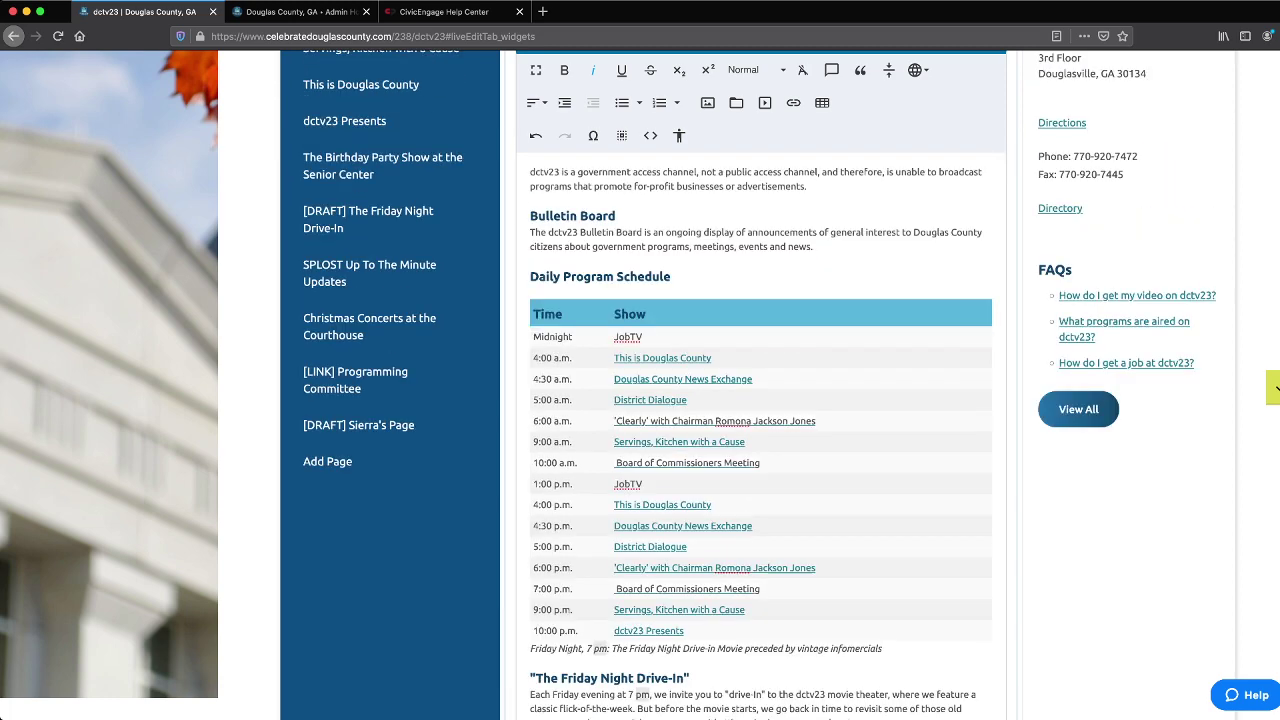
{"action": "scroll", "coordinate": [865, 209], "scroll_direction": "up", "scroll_amount": 3}
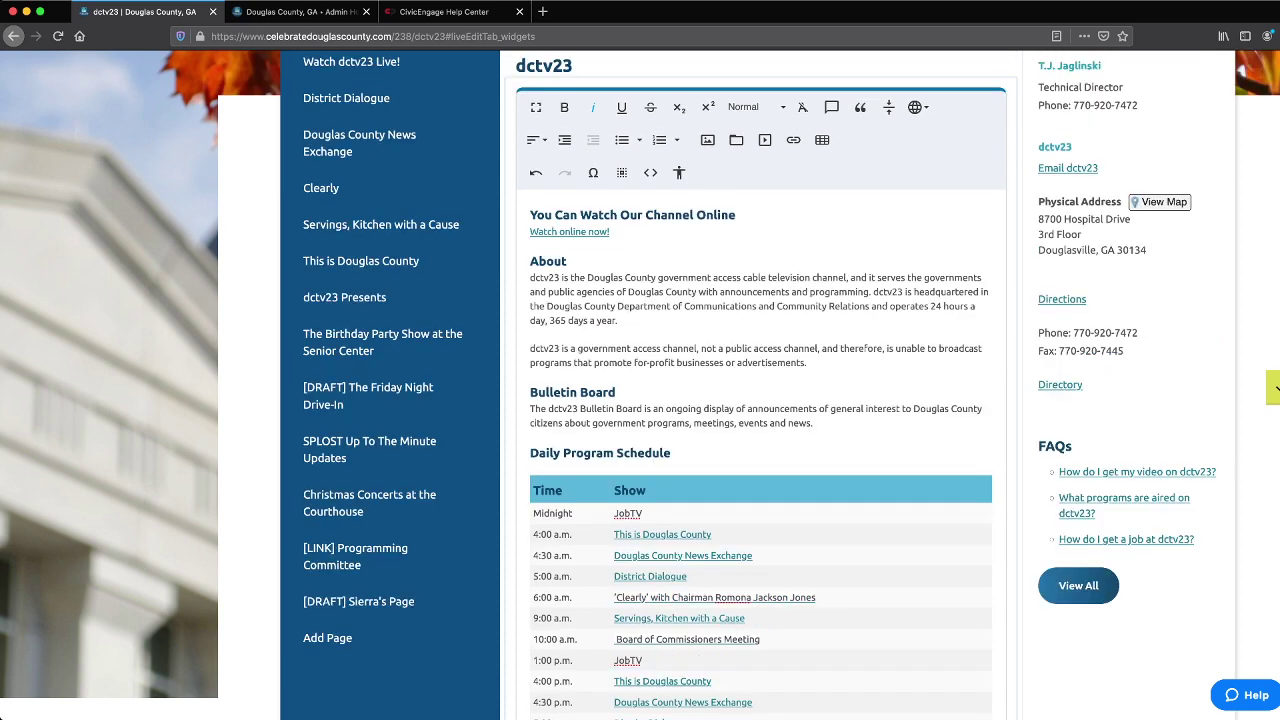
{"action": "scroll", "coordinate": [865, 209], "scroll_direction": "up", "scroll_amount": 2}
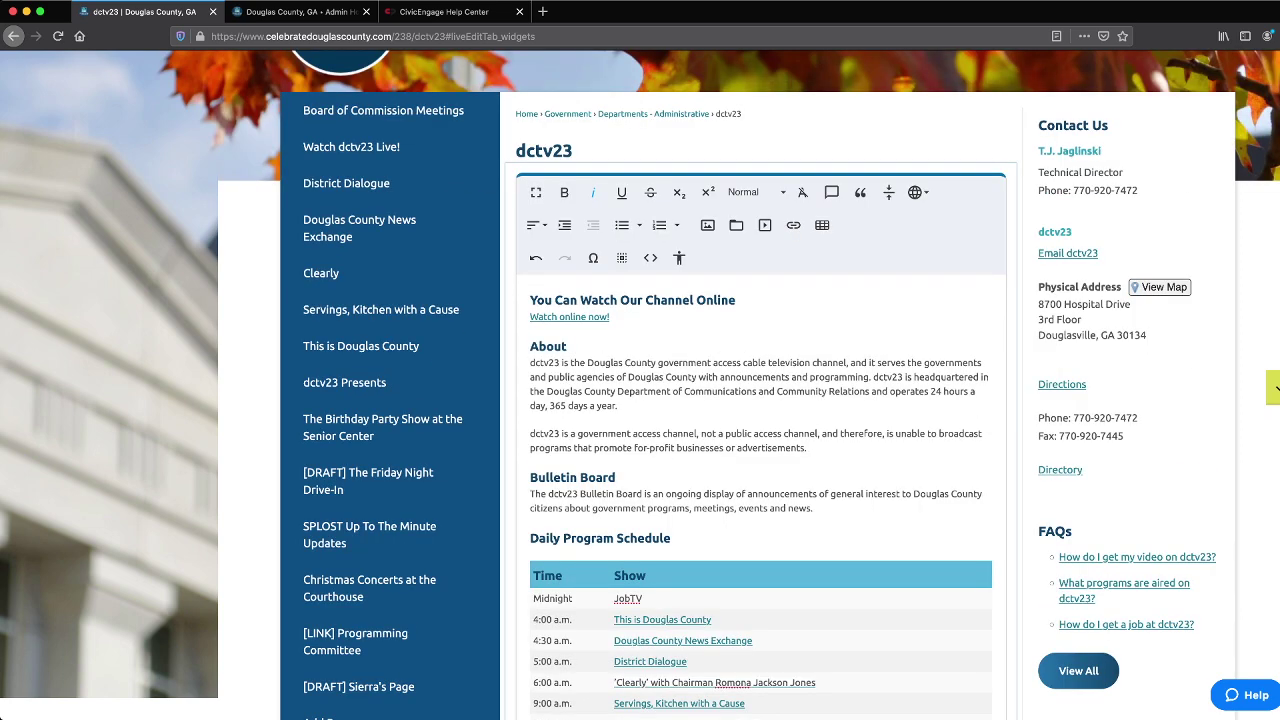